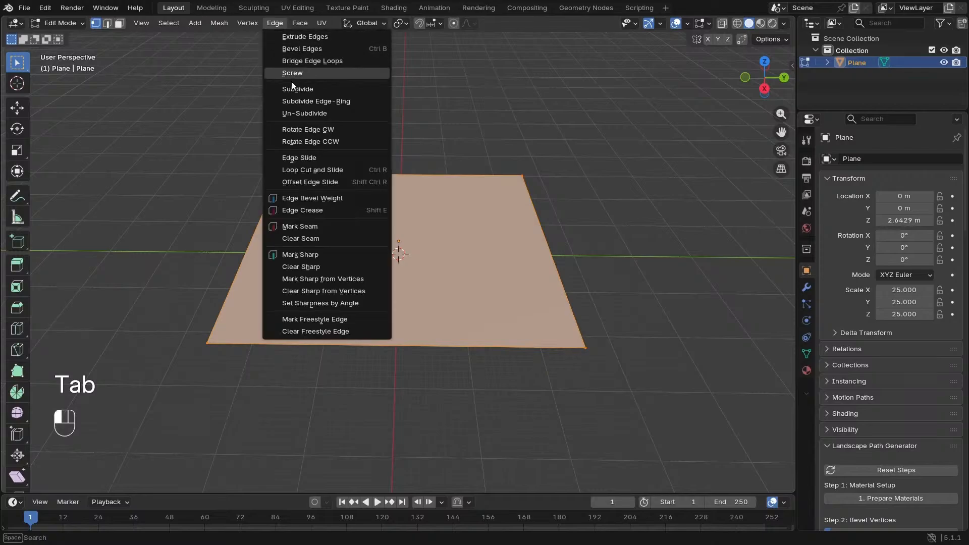
Subdivide the whole plane five times and return to Object Mode
left_click(302, 91)
key("shift+r")
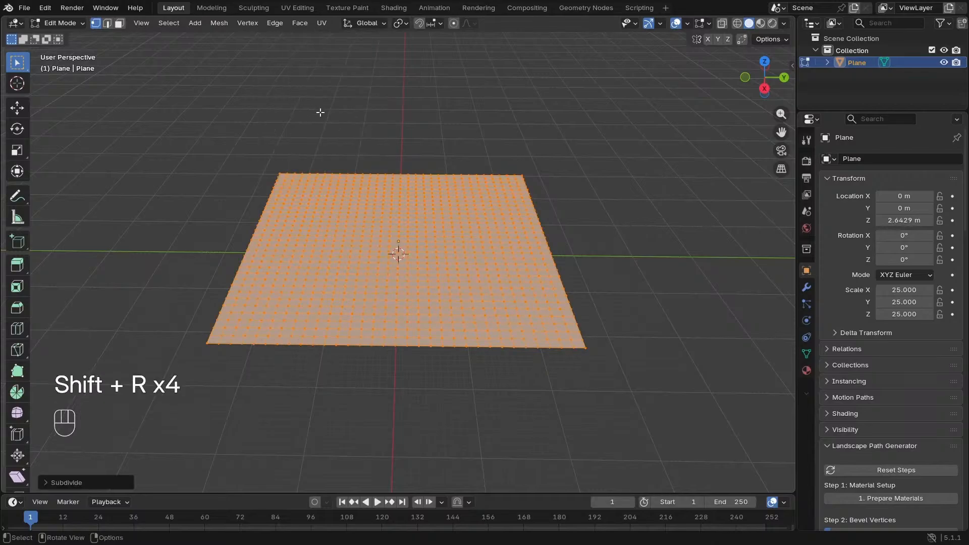
key("Tab")
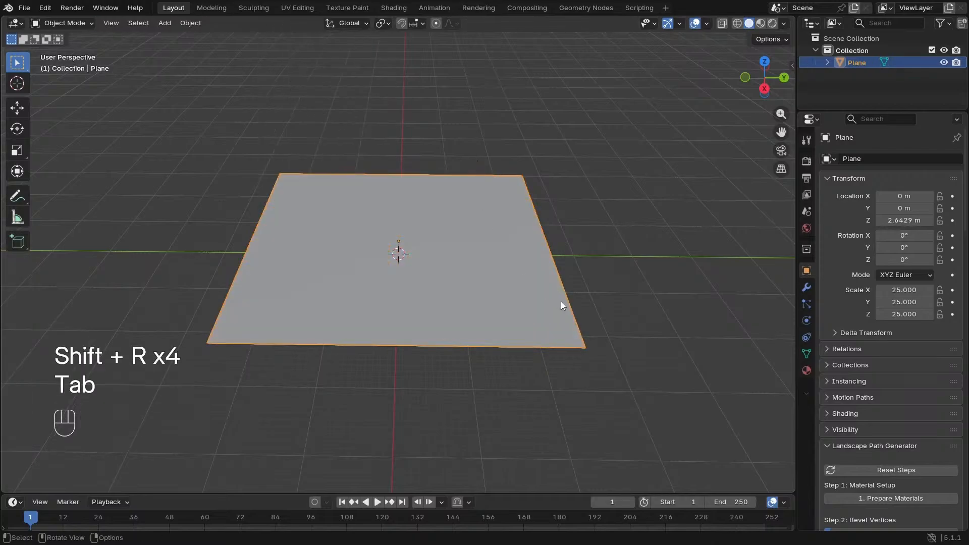
Widen the properties area and add a Subdivision Surface modifier to the plane
left_click(828, 447)
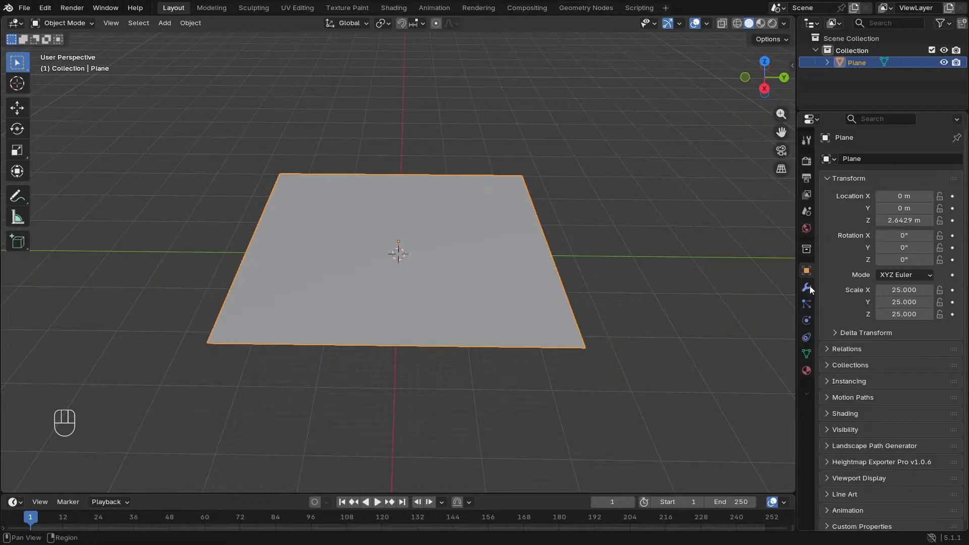
left_click_drag(796, 225, 711, 224)
left_click(721, 287)
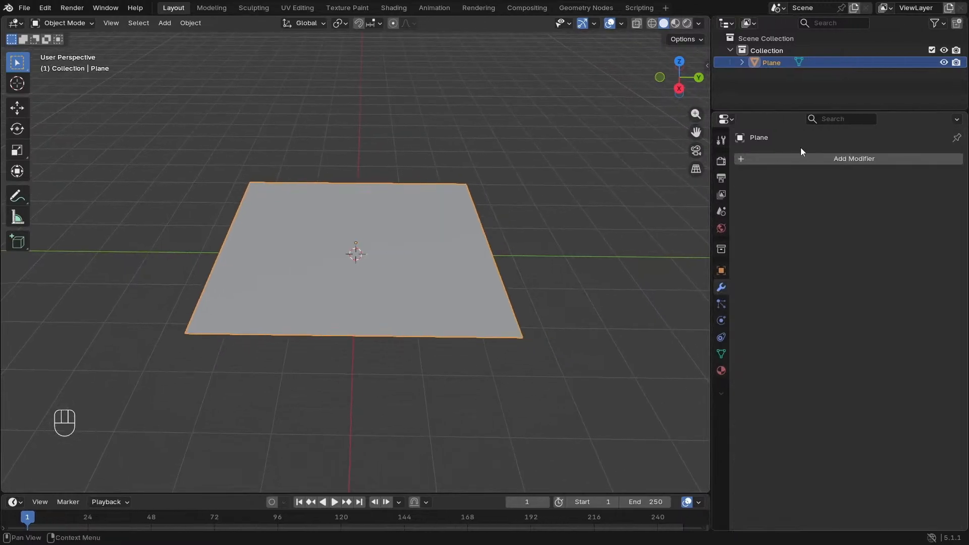
left_click(800, 159)
mouse_move(793, 147)
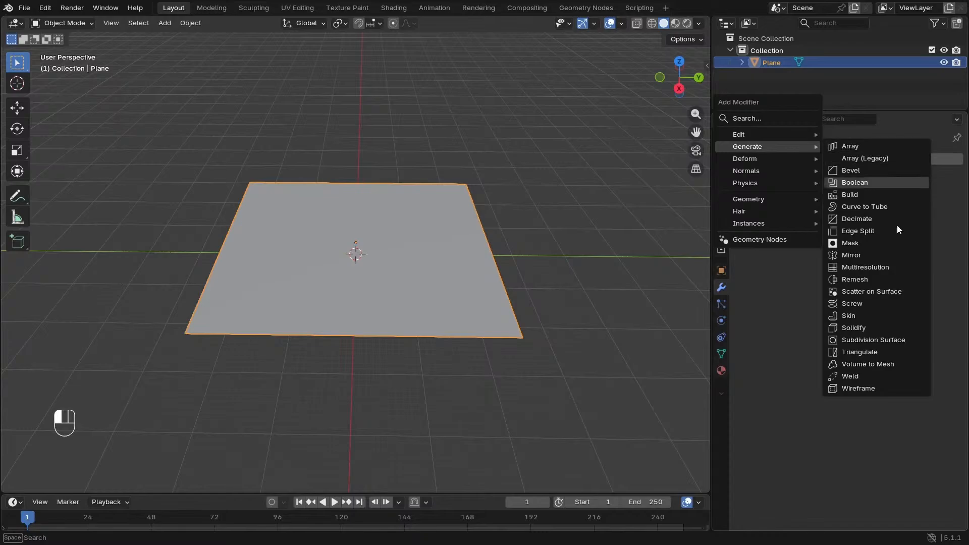
left_click(875, 343)
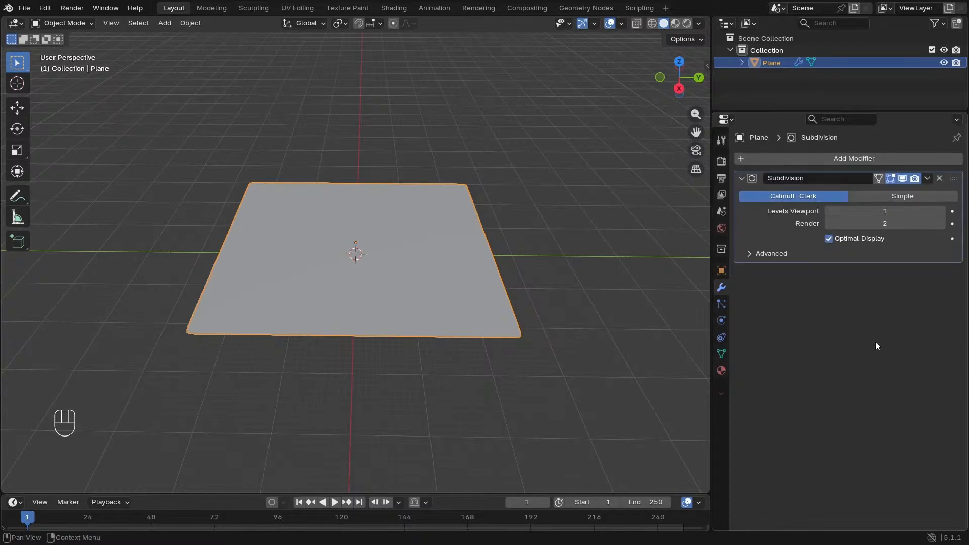
Set the Subdivision modifier's viewport levels to 2 and its boundary smoothing to Keep Corners
left_click(941, 211)
left_click(754, 253)
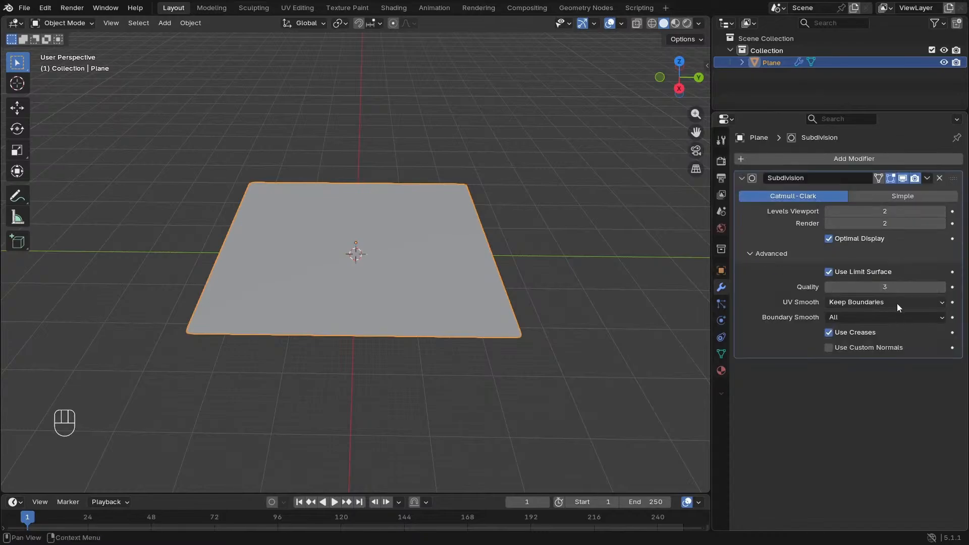
left_click(909, 318)
left_click(892, 331)
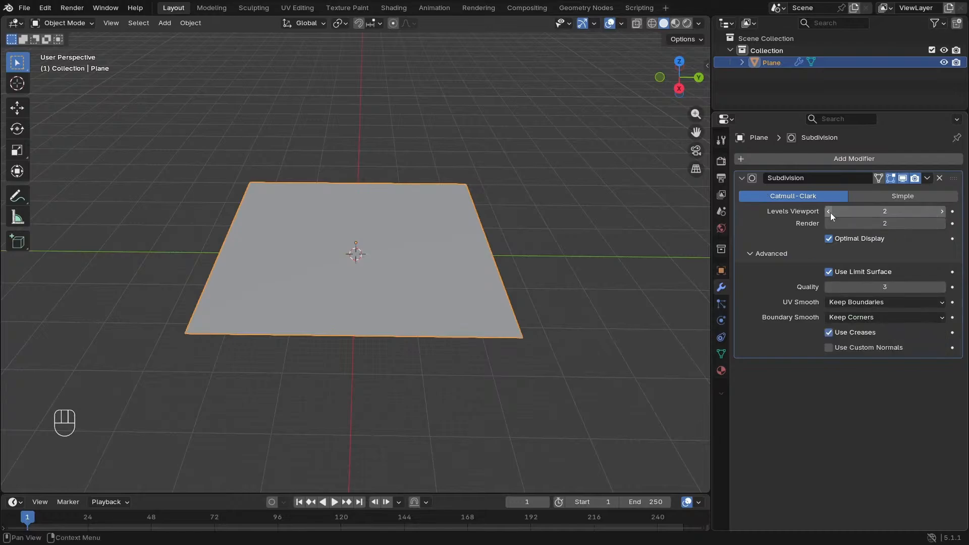
Add a Displace modifier to the plane and create a new texture for it
left_click(762, 158)
mouse_move(751, 171)
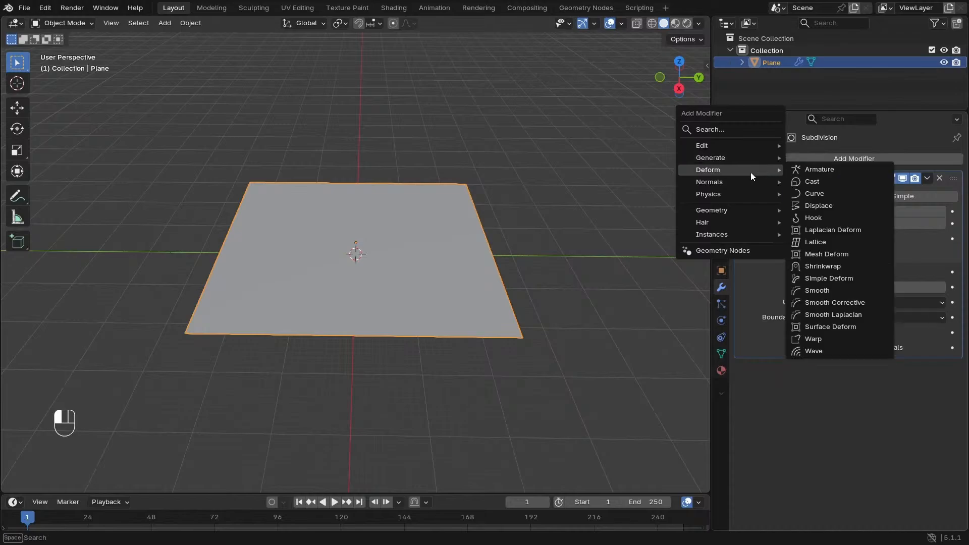
left_click(829, 207)
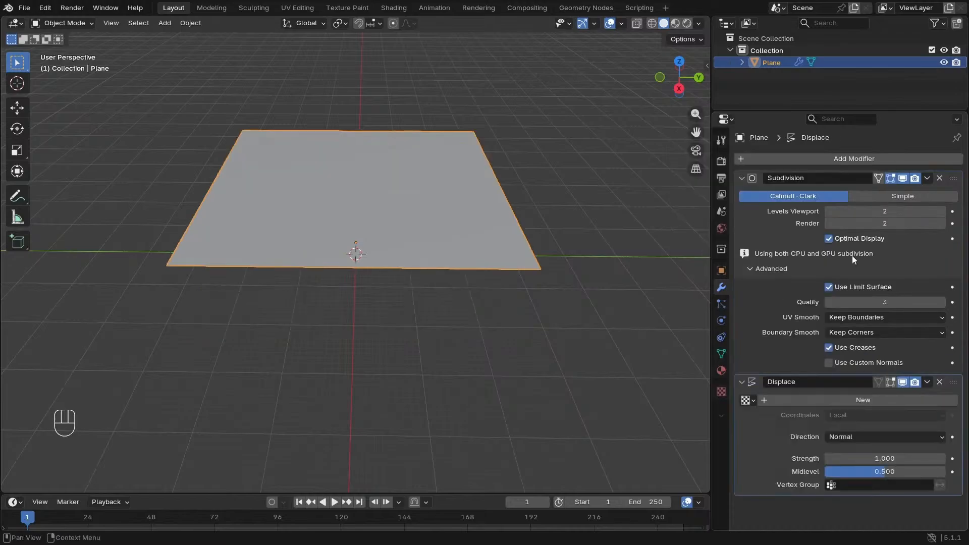
left_click(901, 401)
Load heightmap.exr from the rocky_1\001 folder as the displacement texture's image
left_click(721, 392)
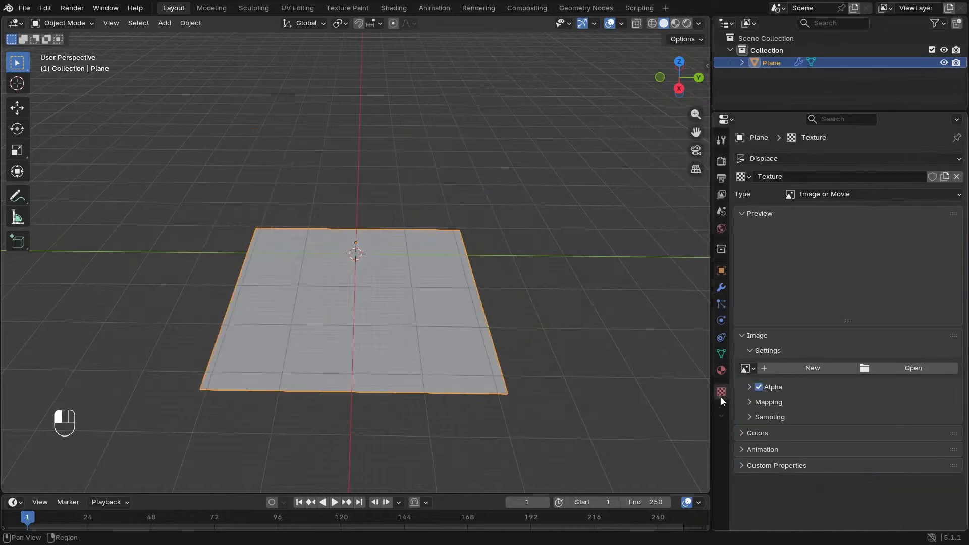
left_click(890, 370)
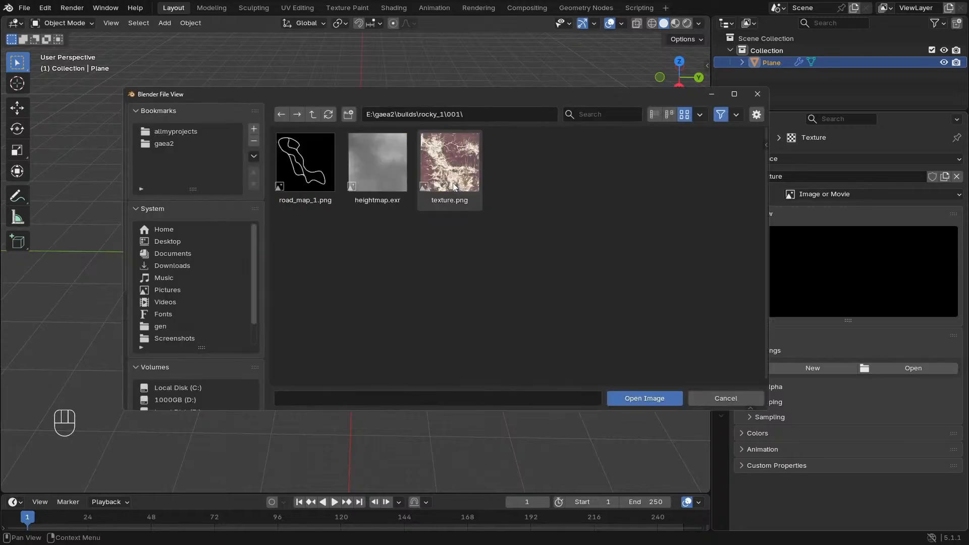
double_click(384, 163)
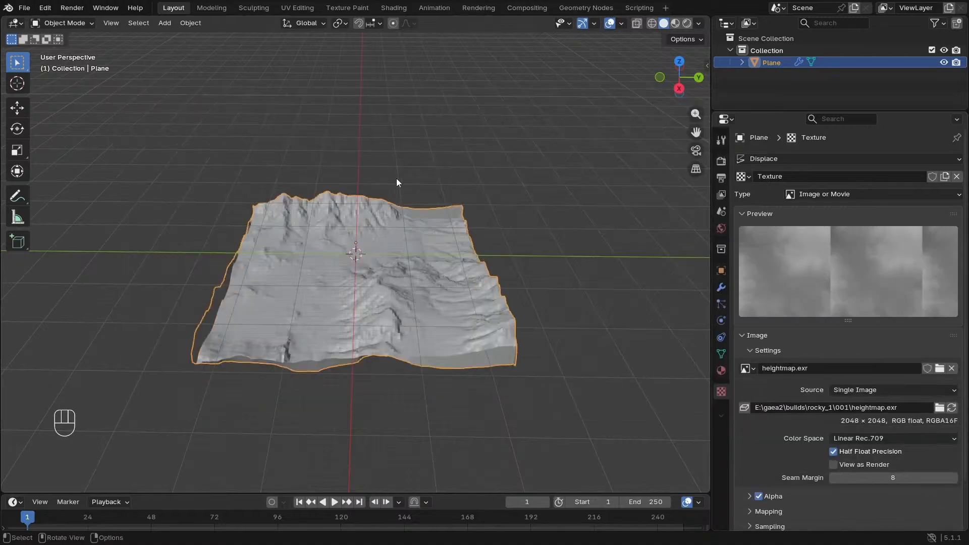
Set the heightmap texture's mapping extension to Extend
middle_click_drag(445, 297, 363, 268)
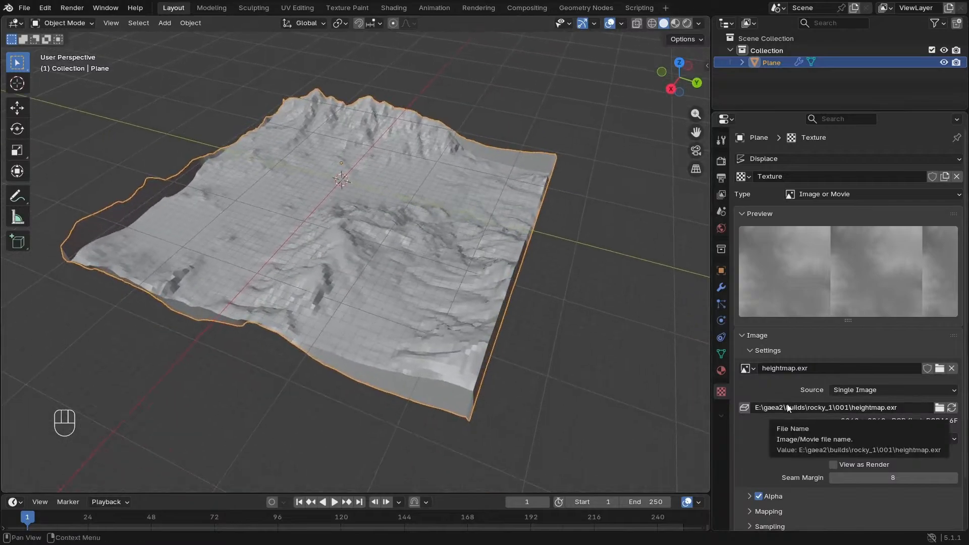
scroll(789, 428, "down", 2)
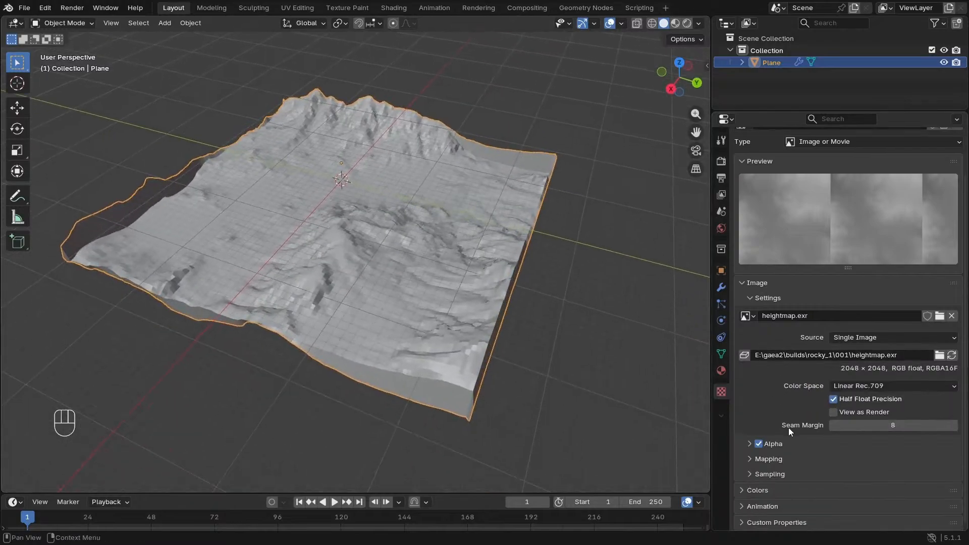
left_click(753, 460)
scroll(833, 424, "down", 3)
left_click(861, 424)
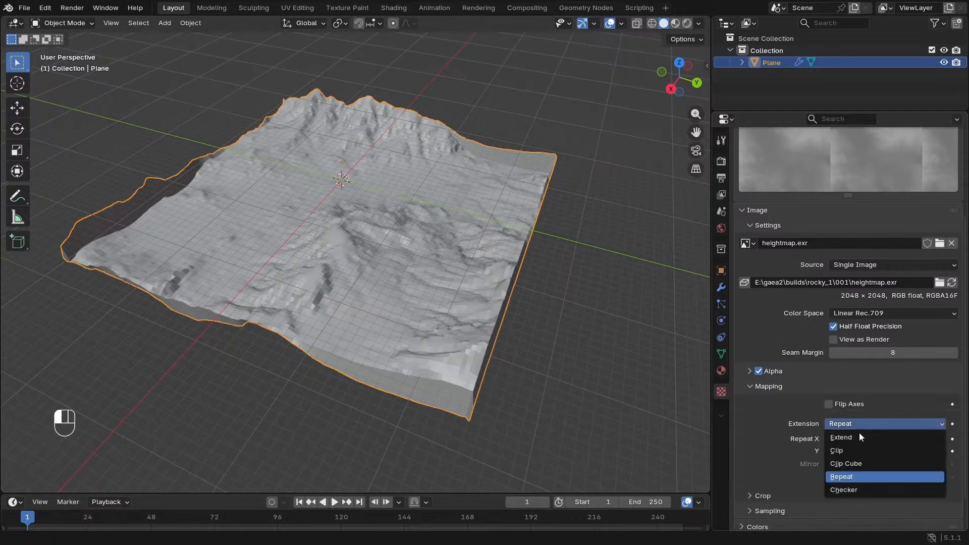
left_click(859, 436)
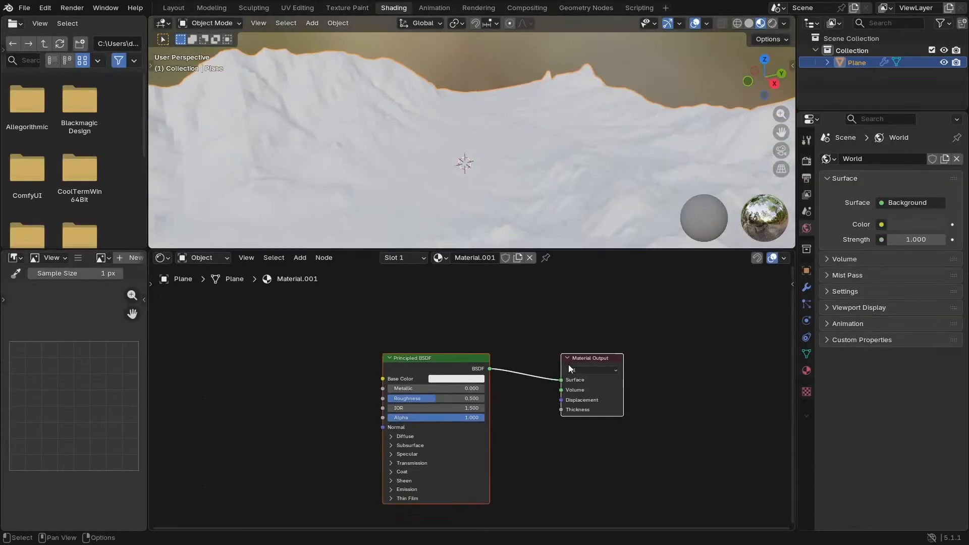
Add a Texture Coordinate node and a Separate XYZ node to the plane's material in the shader editor
scroll(686, 336, "down", 3)
key("shift+a")
type("te")
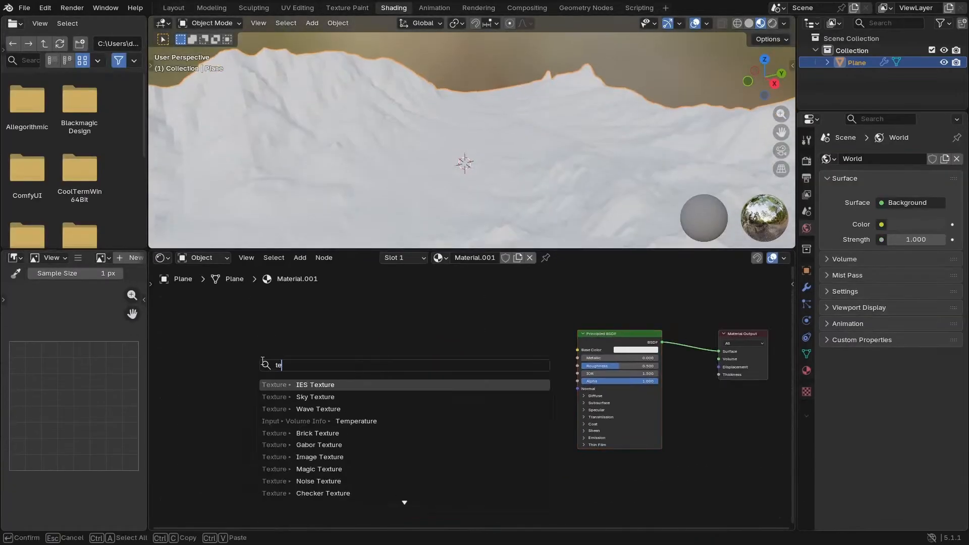
type("x c")
key("Return")
left_click(222, 321)
key("shift+a")
type("se")
key("Return")
left_click(312, 326)
Add a Map Range node and a Color Ramp node between Separate XYZ and the Principled BSDF
key("shift+a")
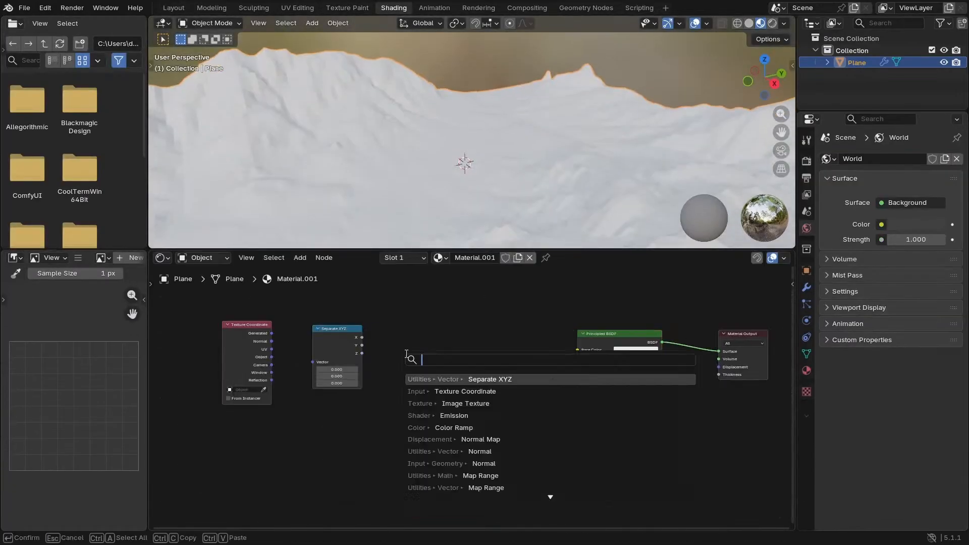
type("map")
key("Return")
left_click(388, 347)
key("shift+a")
type("colorr")
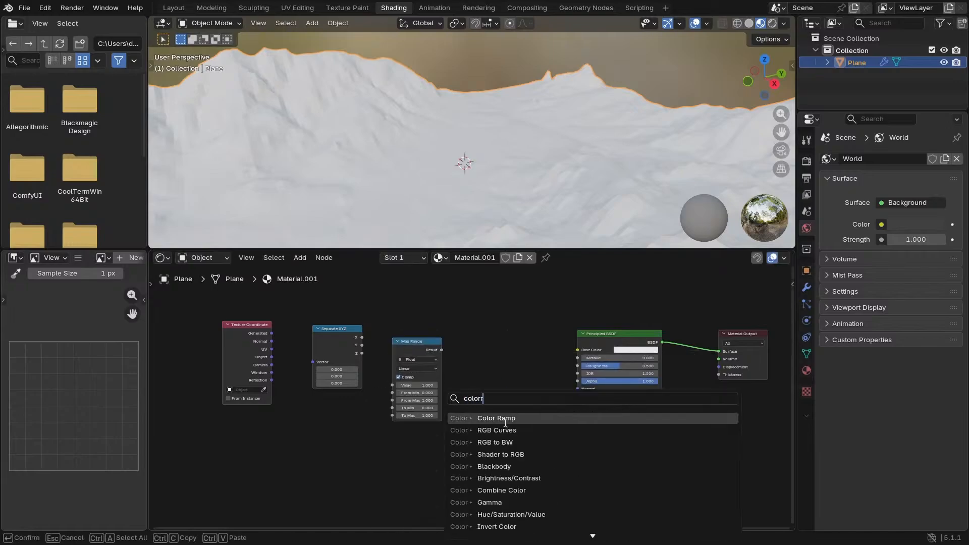
key("Return")
left_click(462, 337)
Connect the Texture Coordinate node's Object output to the Separate XYZ Vector input
left_click(45, 8)
left_click(101, 164)
middle_click_drag(447, 363, 394, 365)
left_click_drag(218, 356, 258, 362)
middle_click_drag(294, 372, 385, 382)
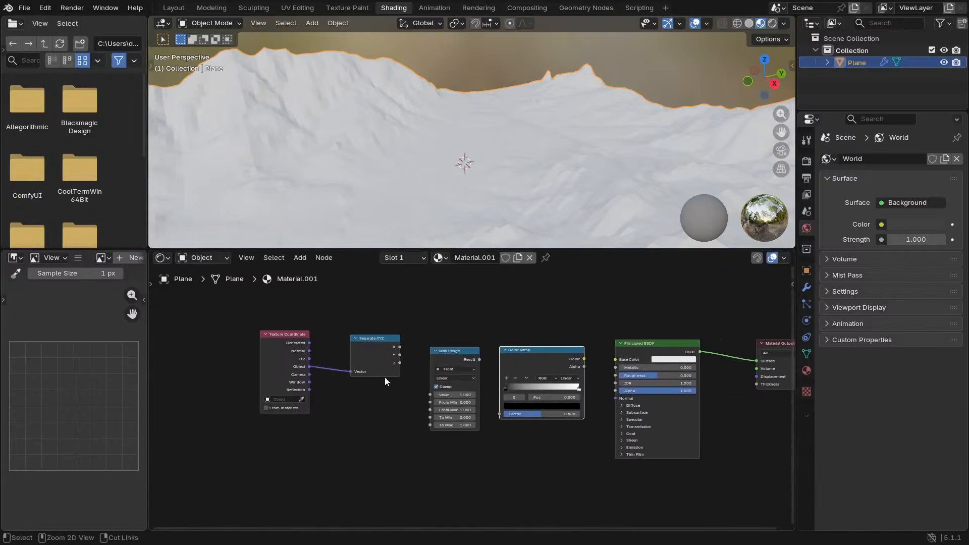
Link Separate XYZ's Z output through Map Range and Color Ramp to the shader's Base Color, and set Roughness to 1.000
middle_click_drag(268, 398, 227, 401, "ctrl")
left_click_drag(148, 295, 100, 295)
middle_click_drag(361, 348, 426, 356)
scroll(432, 355, "down", 2)
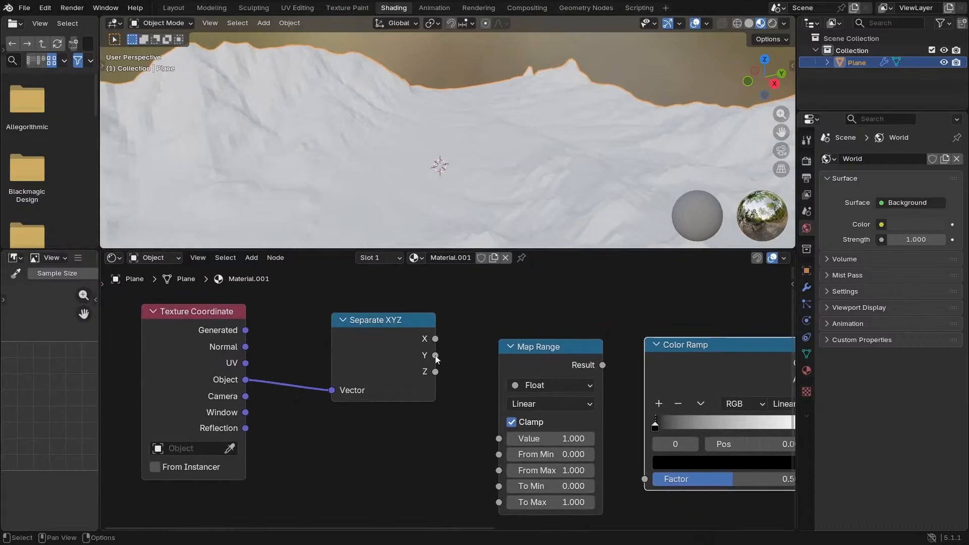
left_click_drag(436, 371, 499, 439)
middle_click_drag(613, 418, 356, 379)
left_click_drag(346, 327, 388, 440)
left_click_drag(565, 324, 630, 326)
mouse_move(682, 335)
middle_mouse_down()
mouse_move(526, 324)
mouse_move(676, 323)
middle_mouse_up()
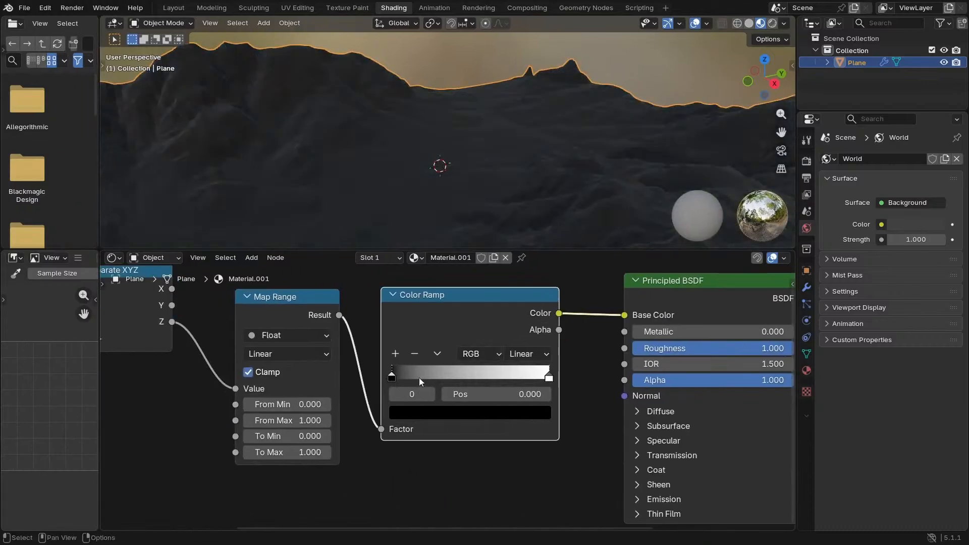
Colour the ramp's first stop dark blue and add three stops at about 0.20, 0.50 and 0.74
left_click(470, 413)
left_click_drag(519, 229, 522, 171)
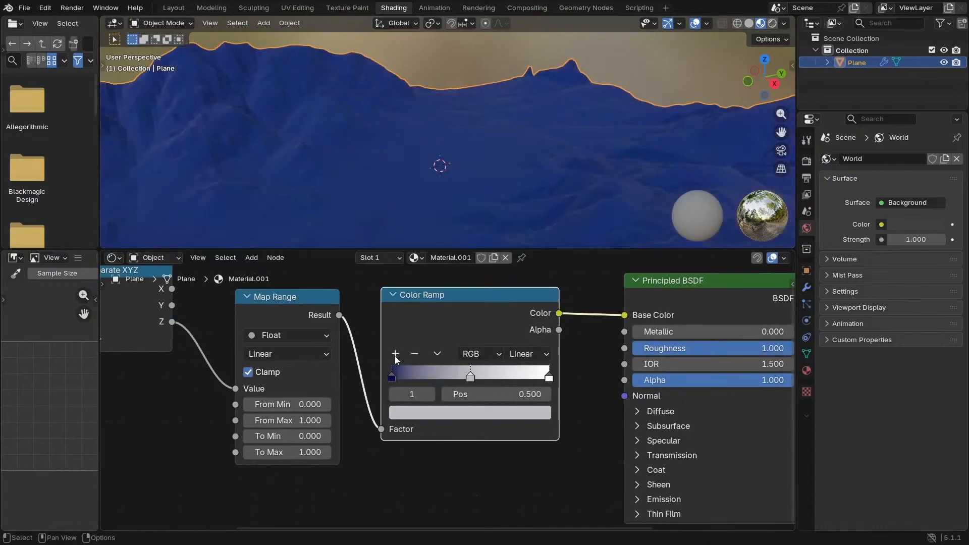
key("g")
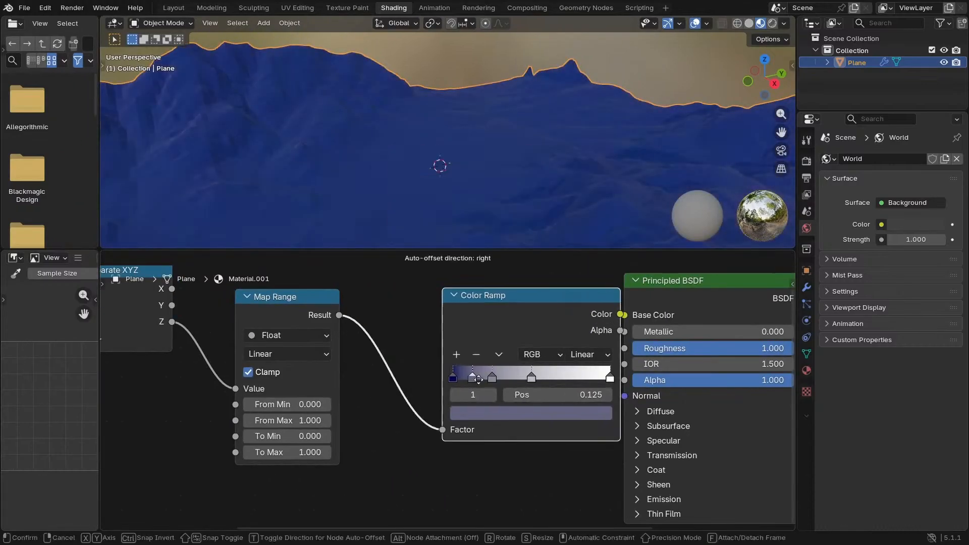
left_click(435, 379)
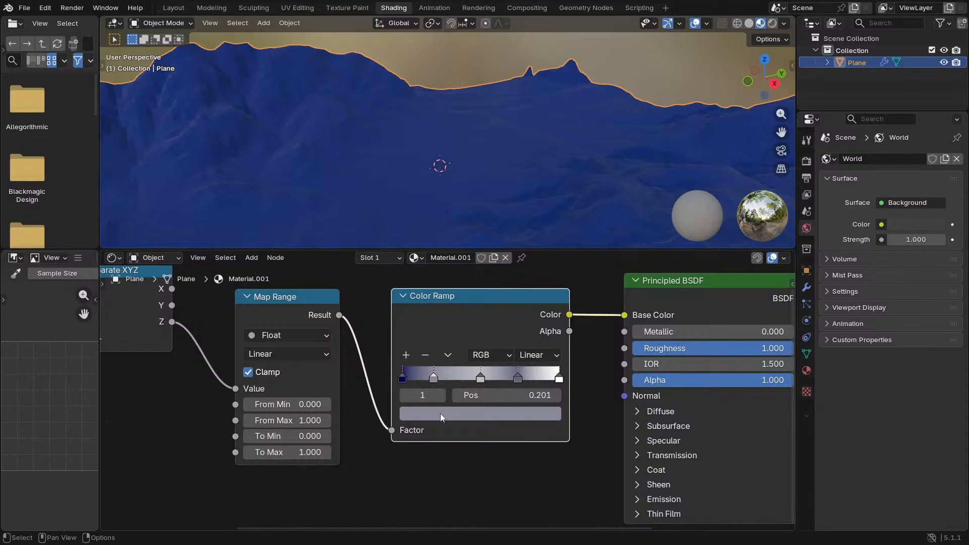
Colour the ramp's second stop purple and its middle stop red
left_click(441, 417)
left_click_drag(463, 263, 518, 223)
left_click(403, 380)
left_click(434, 378)
left_click(445, 415)
left_click(480, 378)
left_click(482, 413)
left_click(488, 260)
Colour the ramp's last stop bright green and its fourth stop bright yellow
left_click(518, 378)
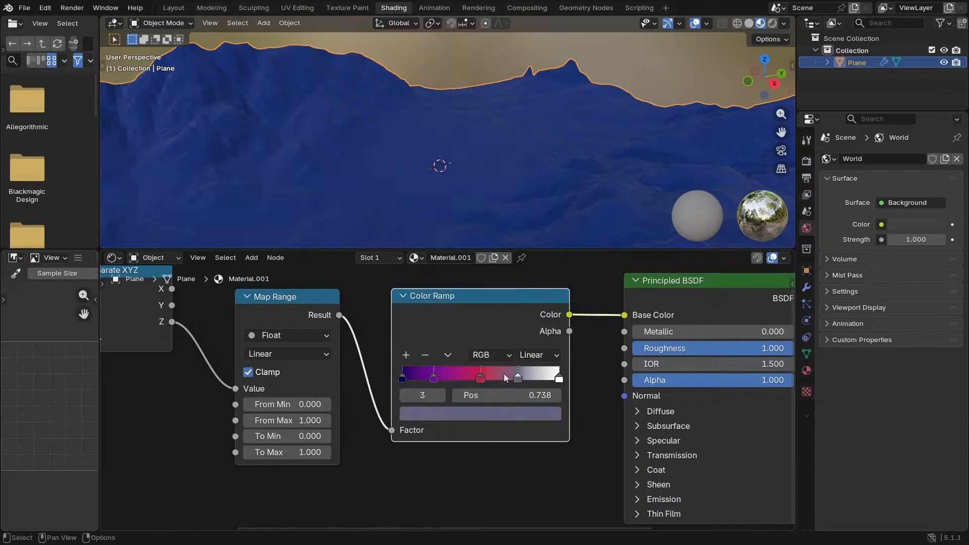
left_click(511, 413)
left_click(439, 257)
left_click(559, 379)
left_click(535, 413)
left_click_drag(415, 234, 410, 211)
left_click(518, 378)
left_click(512, 413)
left_click(419, 242)
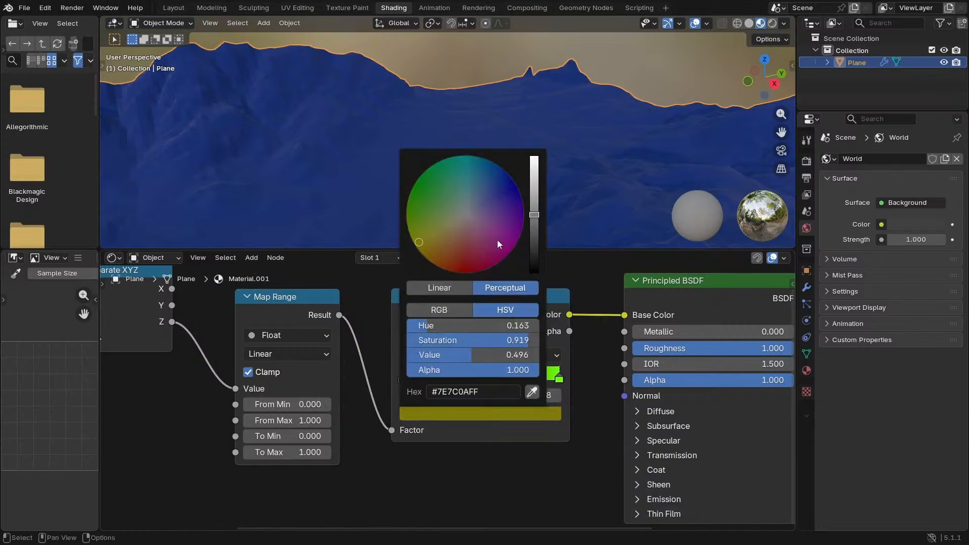
left_click_drag(534, 215, 534, 175)
Adjust the colour of the ramp's middle stop to a crimson red
left_click(482, 378)
left_click(482, 413)
left_click(480, 262)
Set Map Range to From Min -0.320, From Max -0.070, To Min 0.060 and To Max 1.360
scroll(330, 404, "down", 2)
middle_click_drag(331, 404, 425, 411)
left_click(425, 411)
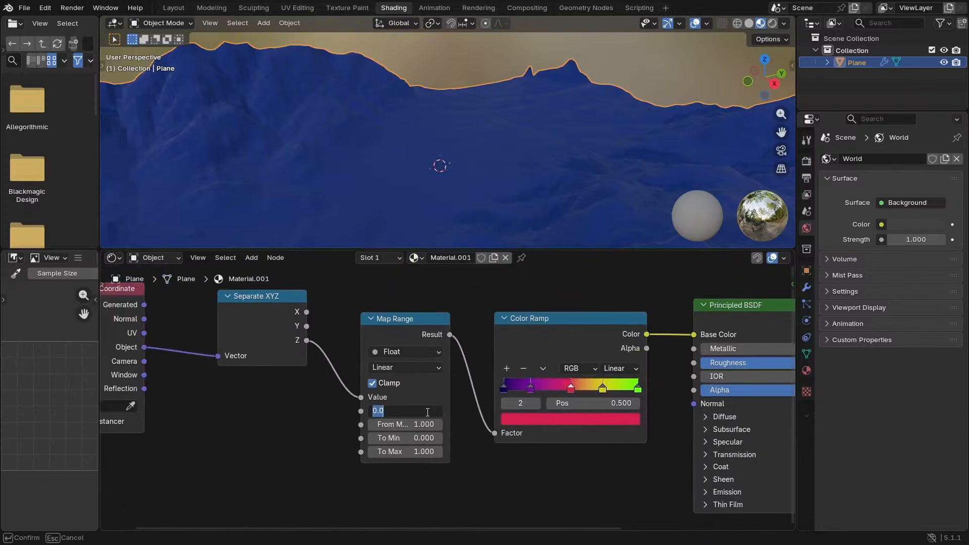
key("Escape")
left_click_drag(425, 411, 394, 411)
middle_click_drag(503, 42, 503, 86, "ctrl")
middle_click_drag(503, 86, 510, 94)
left_click_drag(416, 424, 362, 424)
left_click_drag(416, 438, 419, 439)
left_click_drag(416, 452, 416, 452)
middle_click_drag(510, 151, 538, 139)
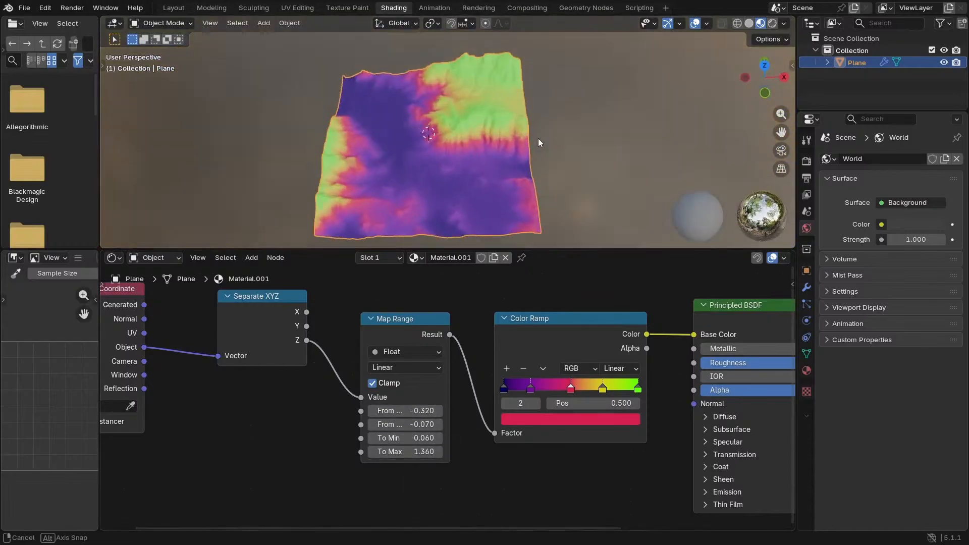
Raise the terrain plane along the Z axis in the Layout workspace and view it from directly above
key("KP_7")
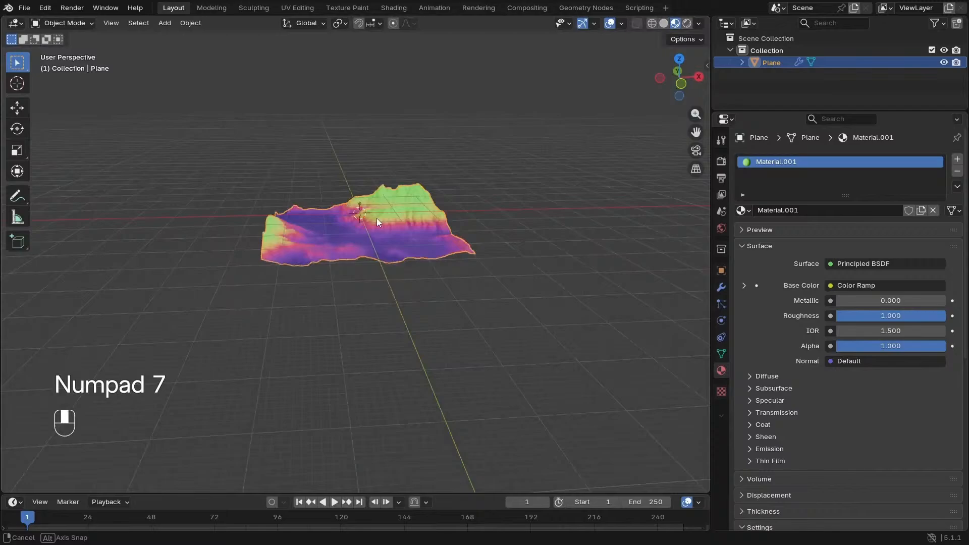
key("g")
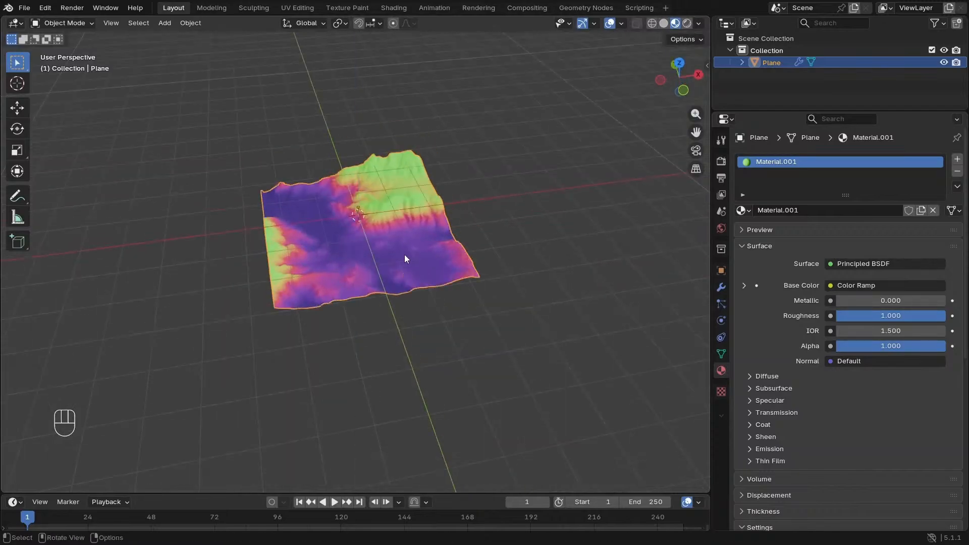
key("g")
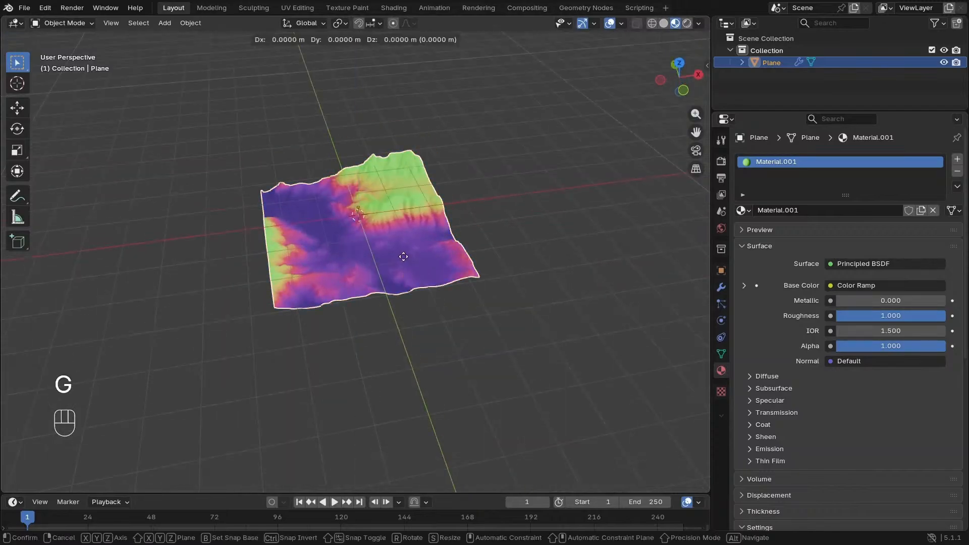
key("z")
left_click(411, 227)
key("KP_7")
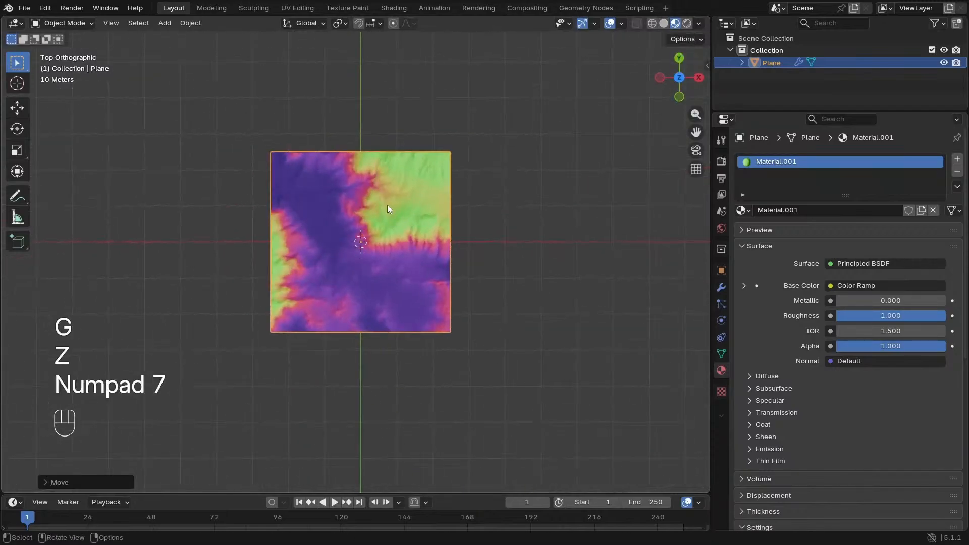
scroll(387, 205, "up", 4)
middle_click_drag(410, 229, 412, 253, "shift")
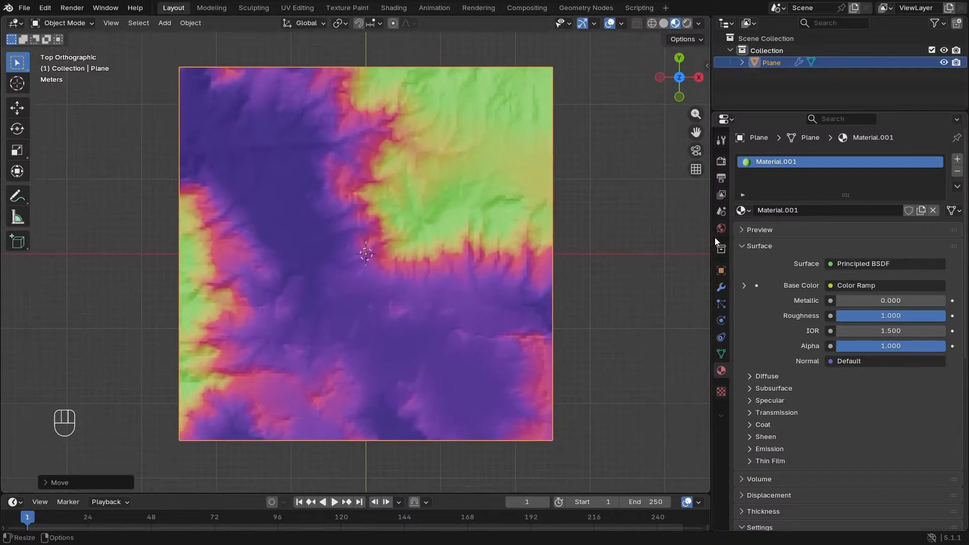
Widen the 3D viewport and generate a new track with 12 control nodes in Landscape Path Generator 2
left_click_drag(715, 235, 841, 235)
key("n")
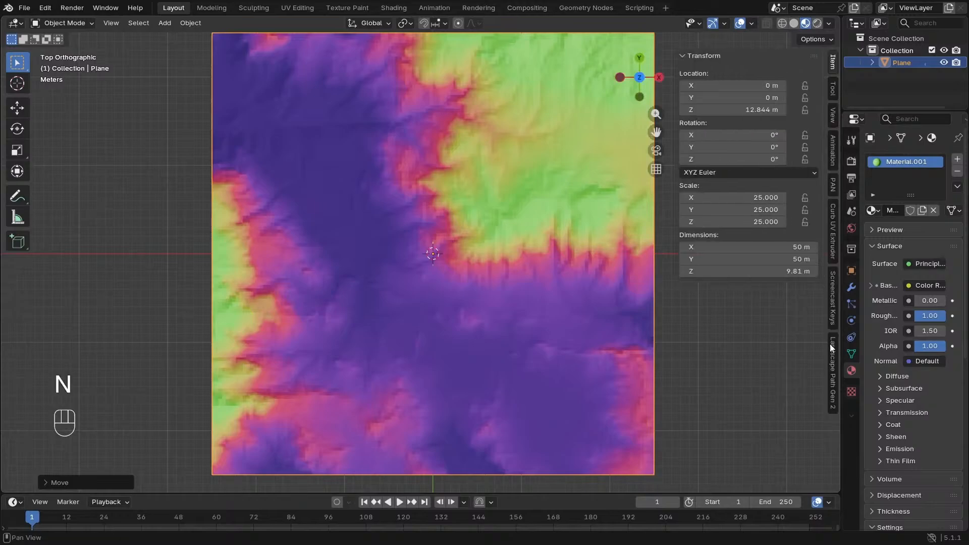
left_click(832, 360)
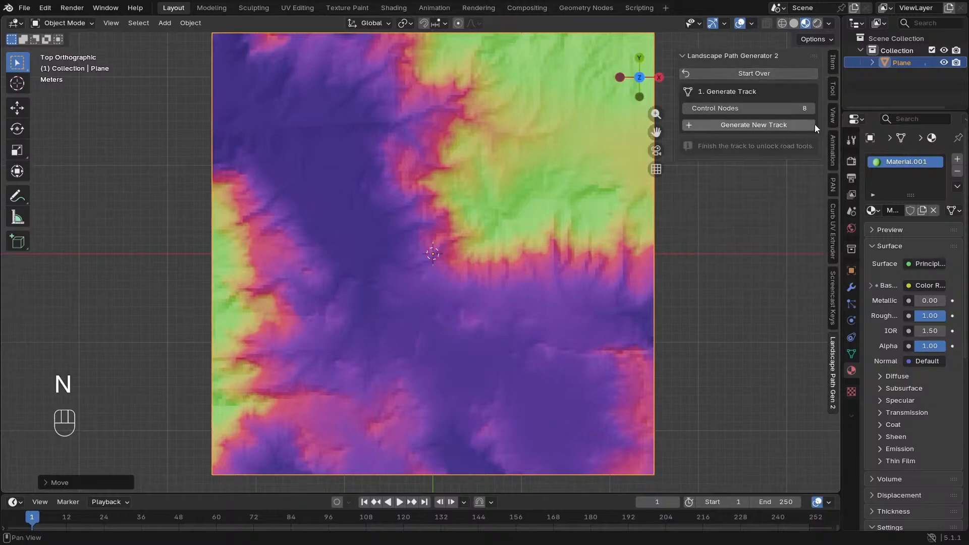
left_click(813, 108)
left_click(813, 108)
left_click(812, 108)
left_click(812, 108)
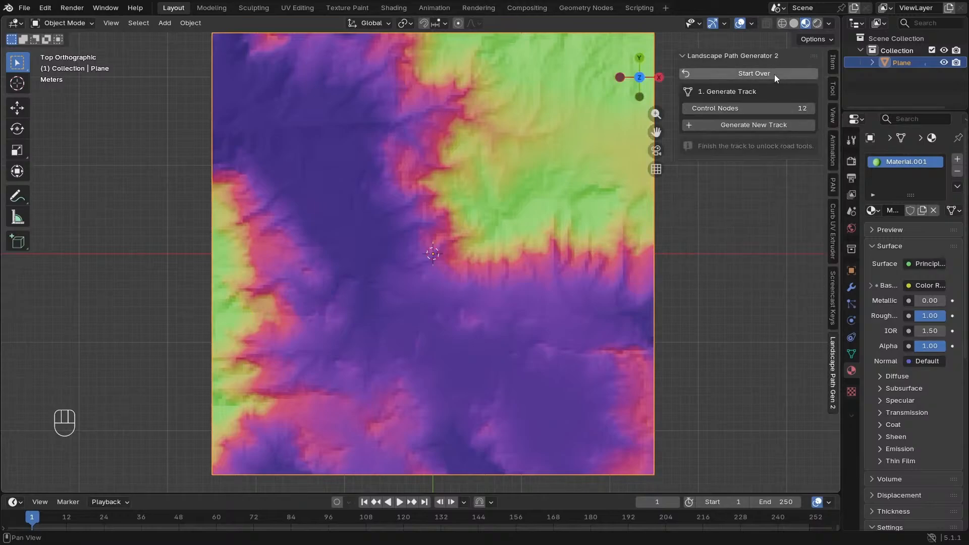
left_click(757, 126)
Scale the terrain plane up roughly six times so the whole track fits on it, and return to the top view
scroll(520, 267, "down", 3)
scroll(520, 267, "down", 2)
middle_click_drag(520, 267, 481, 290, "shift")
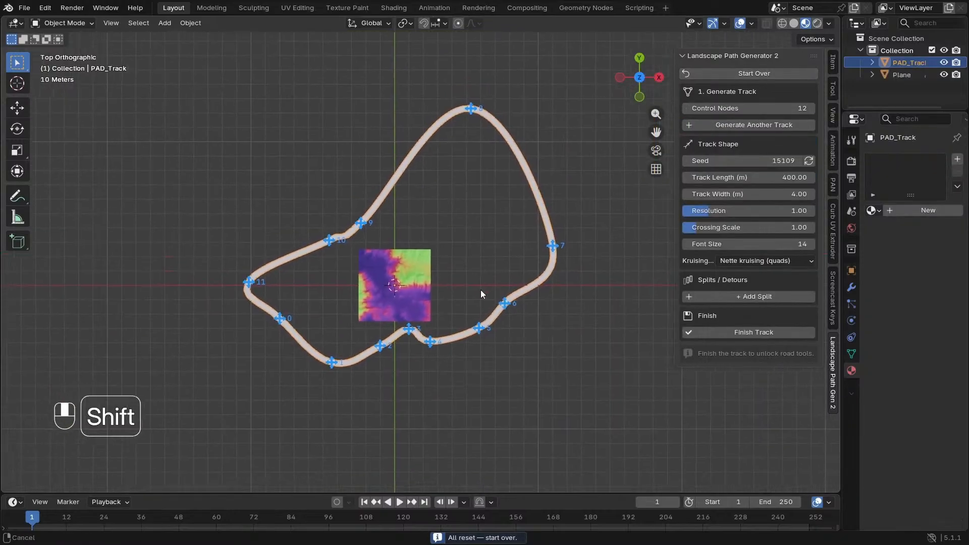
left_click(429, 266)
key("s")
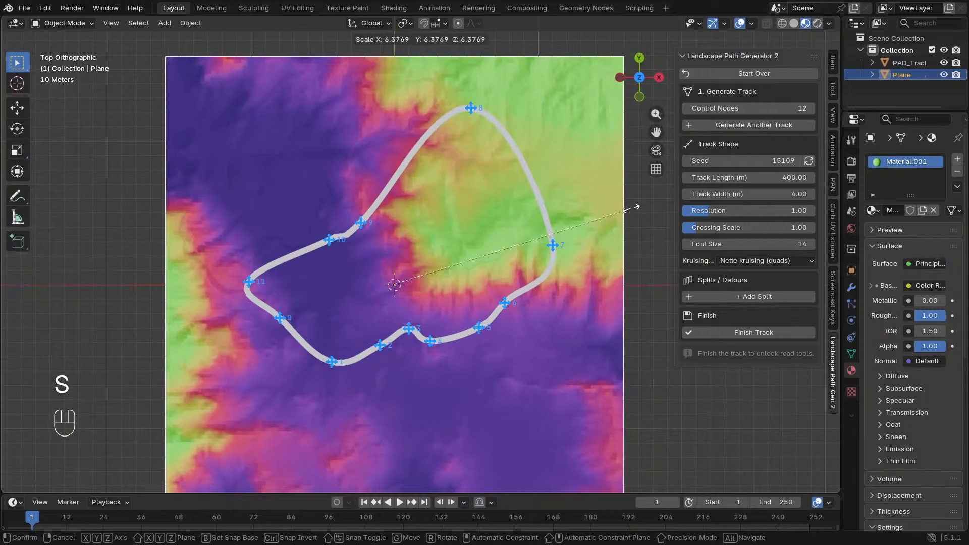
left_click(626, 207)
middle_click_drag(507, 340, 507, 253)
key("KP_7")
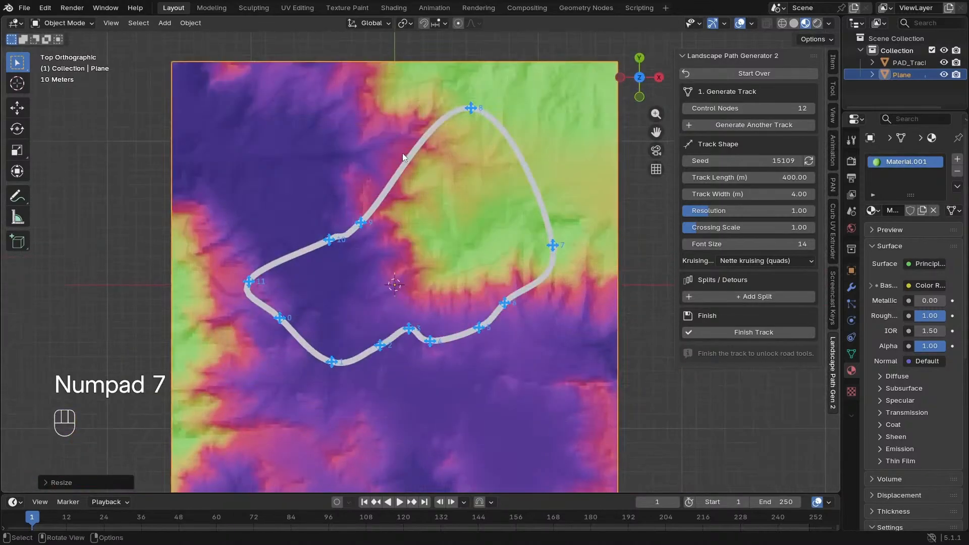
Move track nodes 9, 10 and 8 around the edge of the low purple valley in the terrain's upper-left part
left_click_drag(406, 158, 252, 127)
key("z")
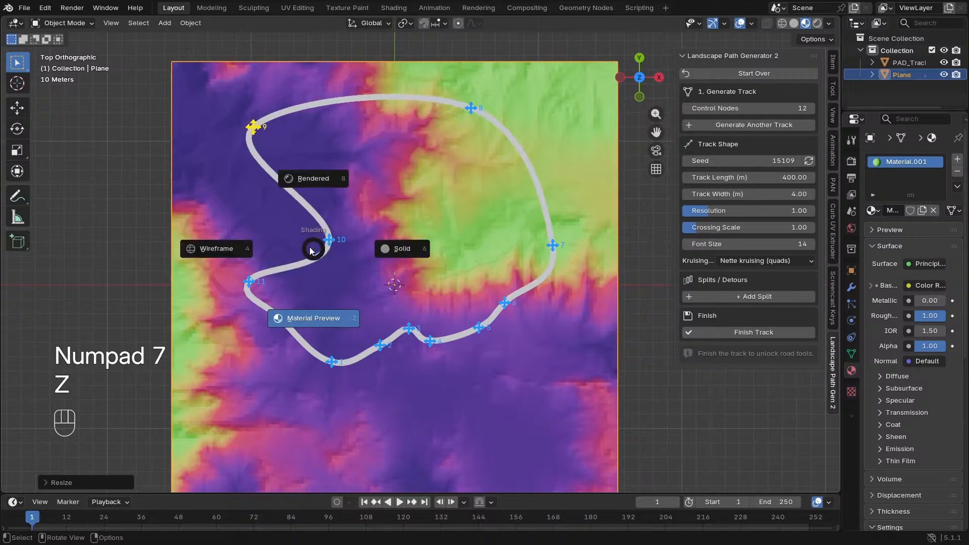
left_click(234, 249)
left_click_drag(329, 240, 248, 211)
key("z")
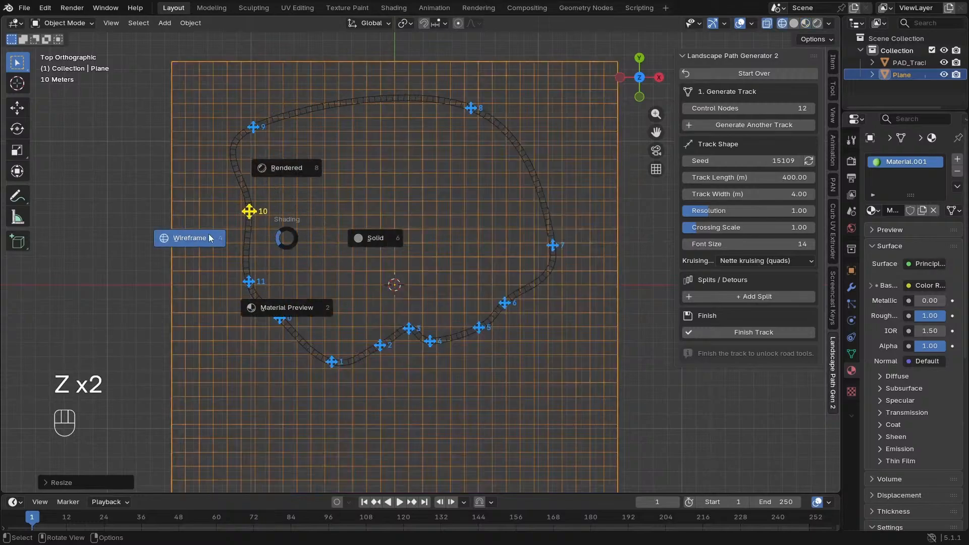
left_click(303, 305)
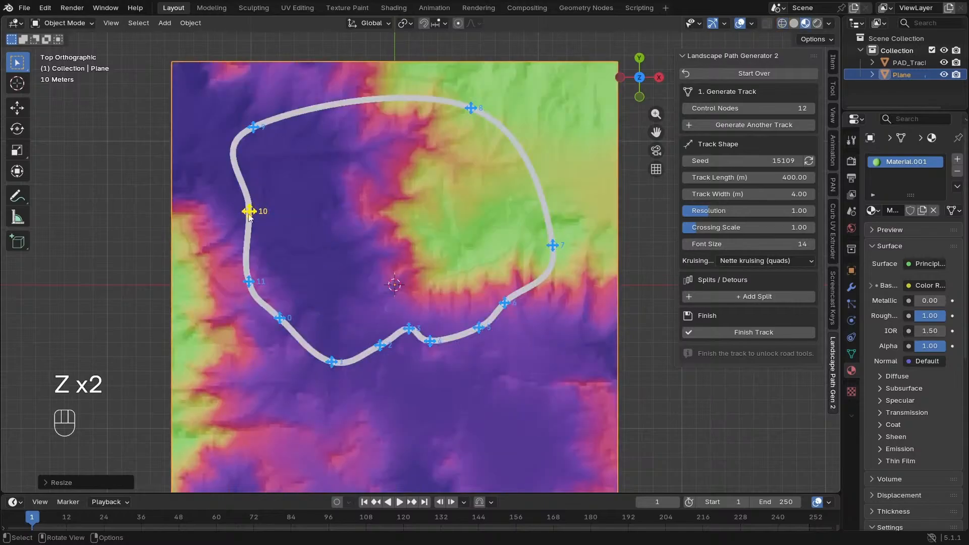
left_click_drag(249, 211, 235, 202)
left_click_drag(474, 108, 348, 98)
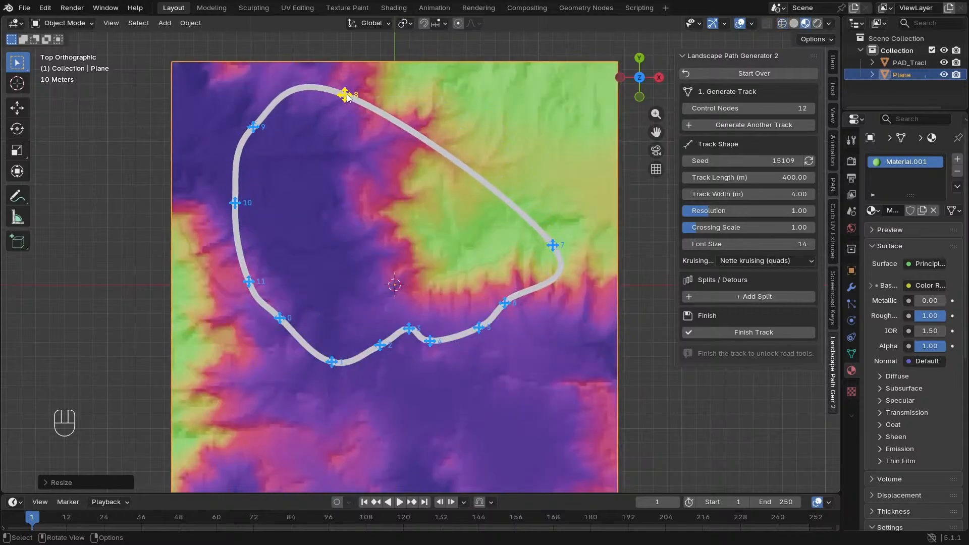
Turn on the wireframe overlay in the viewport
left_click(725, 24)
left_click(753, 24)
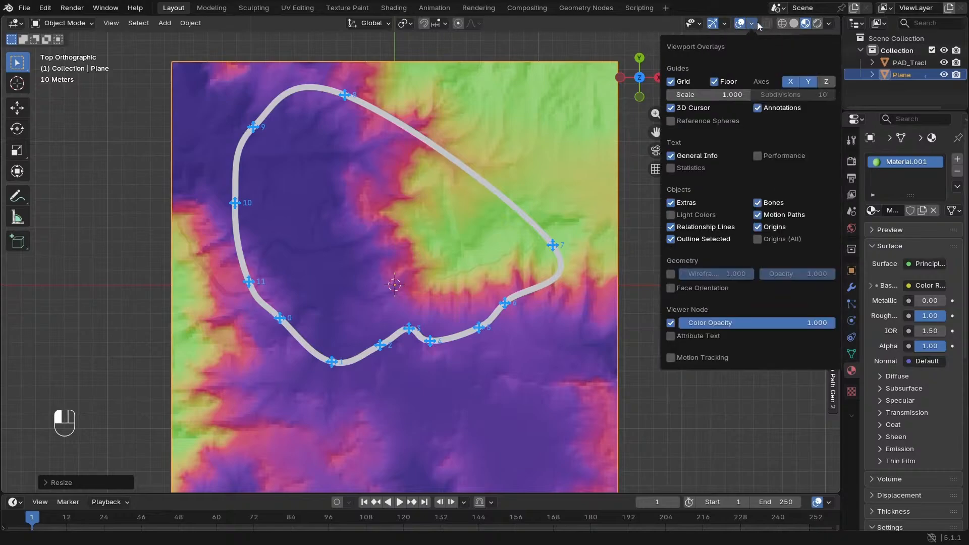
left_click(668, 275)
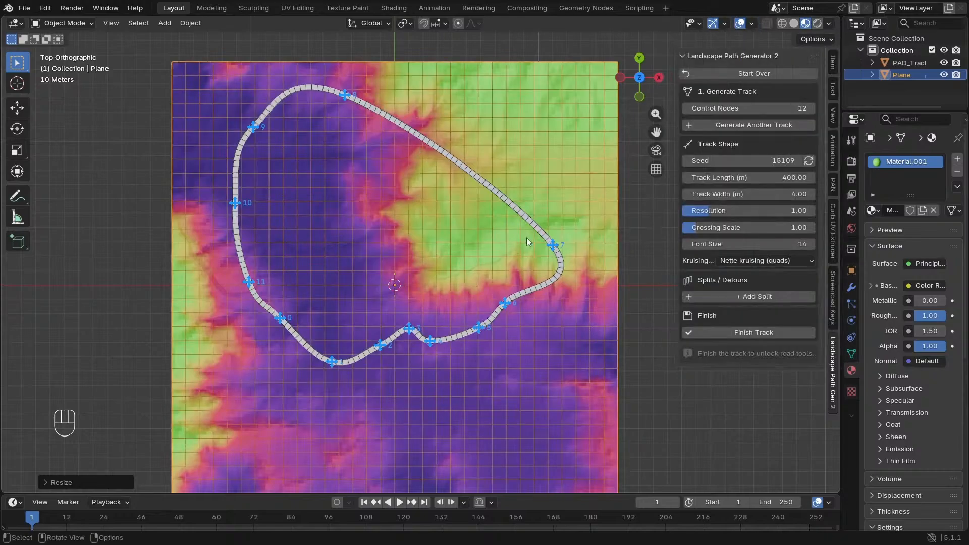
Move nodes 7 and 6 to the foot of the green highland and pull node 4 down into the lower purple area
left_click_drag(551, 246, 375, 191)
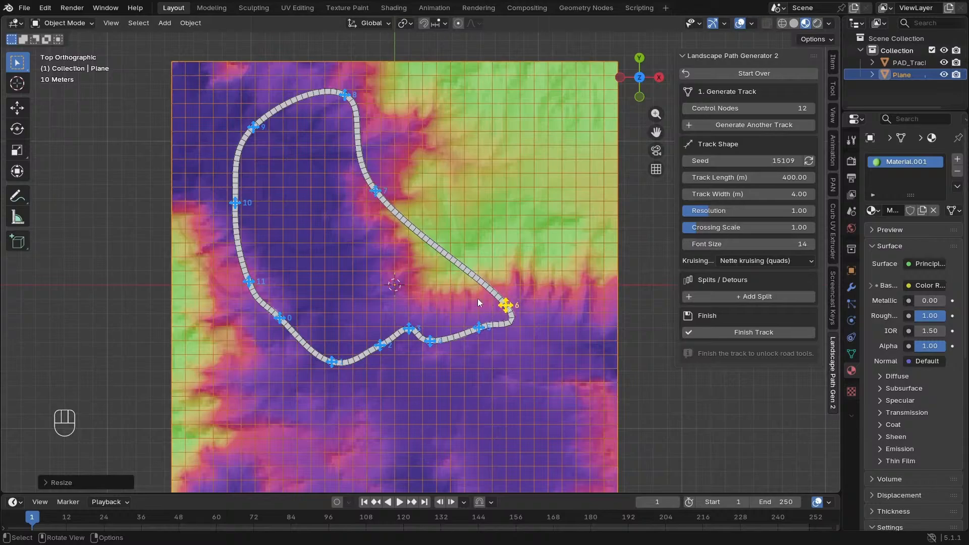
left_click_drag(505, 305, 388, 272)
left_click_drag(430, 342, 465, 425)
Reposition nodes 1 to 5 to form a wide track loop across the low ground in the terrain's lower-right part
middle_click_drag(496, 410, 463, 254, "shift")
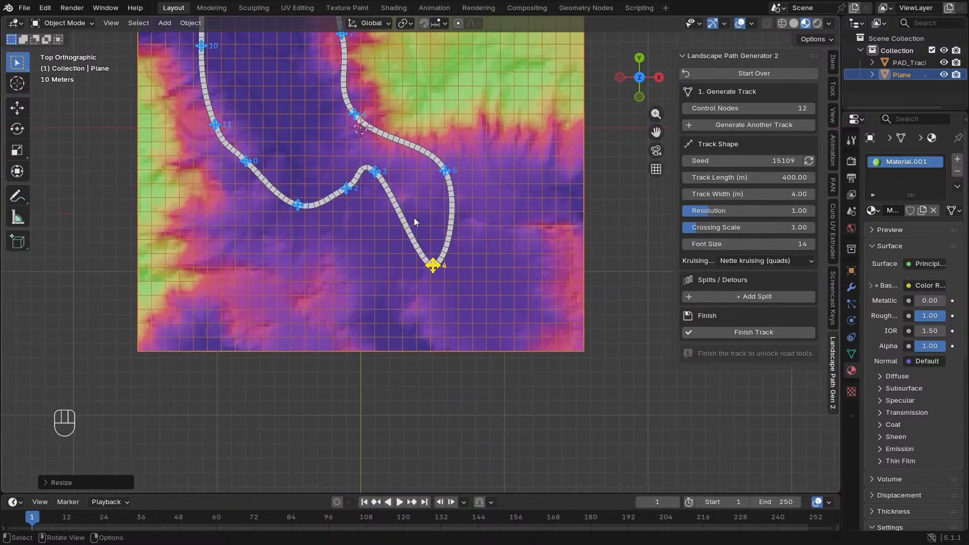
left_click_drag(376, 176, 472, 279)
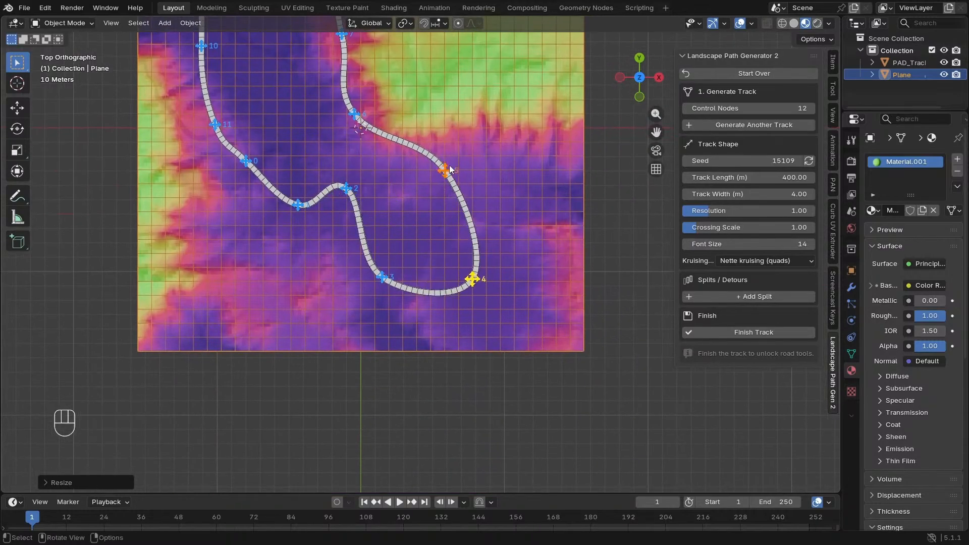
left_click_drag(445, 170, 539, 181)
left_click_drag(472, 280, 478, 301)
left_click_drag(382, 278, 398, 300)
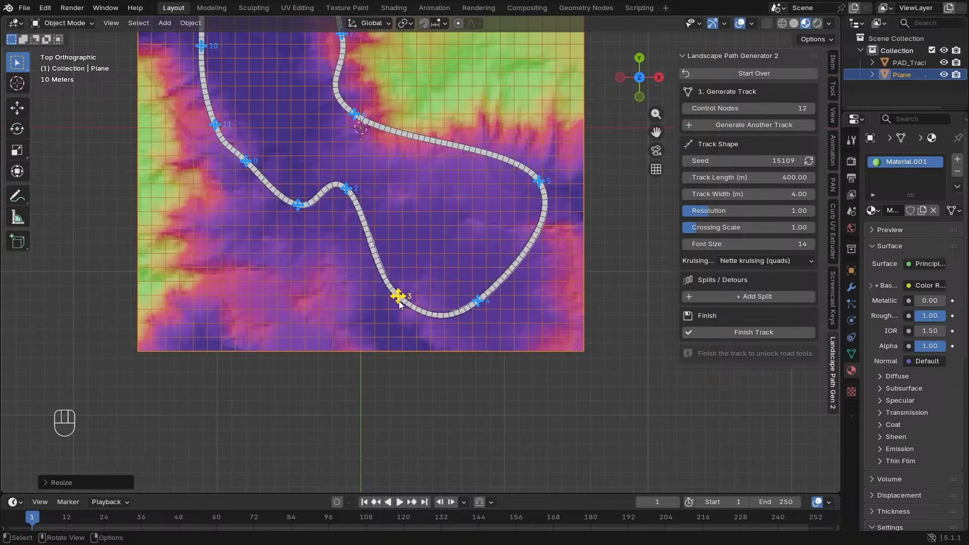
left_click_drag(298, 205, 280, 237)
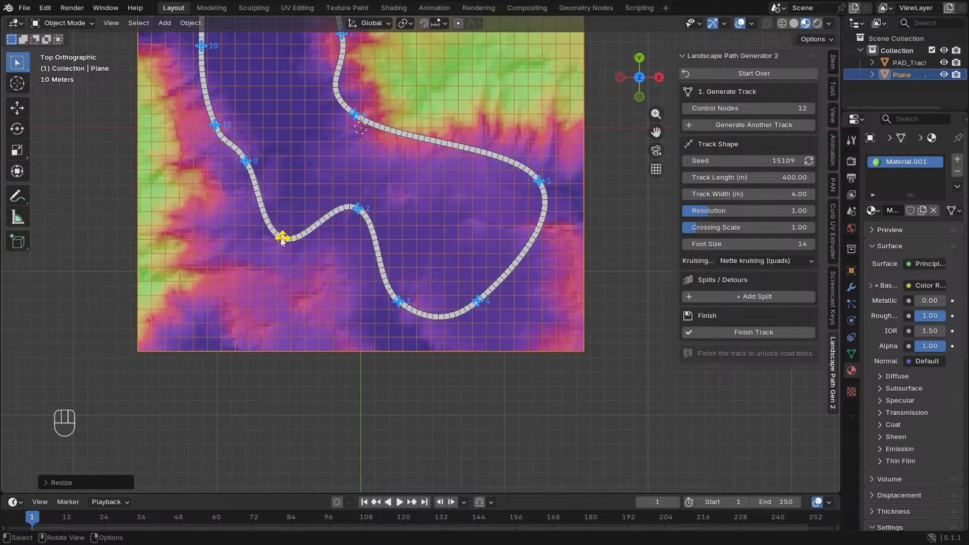
Move node 2 over the road between nodes 5 and 6 so the track crosses itself, and inspect the crossings
middle_click_drag(325, 151, 431, 290, "shift")
scroll(428, 280, "up", 1)
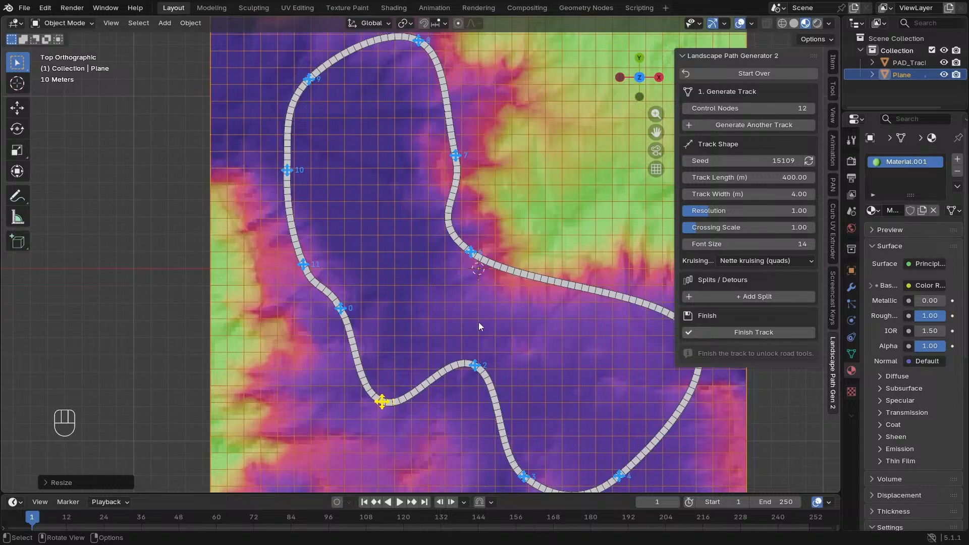
middle_click_drag(479, 325, 377, 244, "shift")
left_click_drag(319, 252, 419, 145)
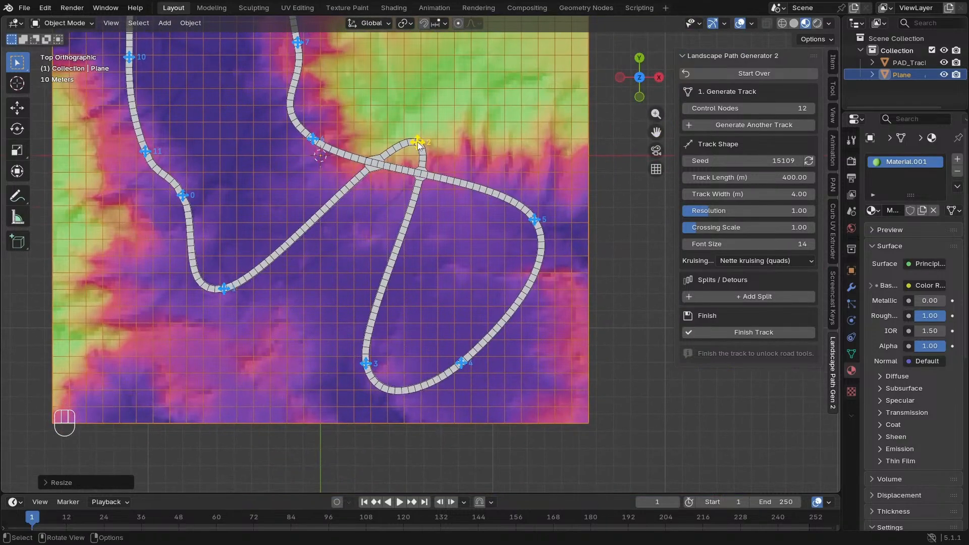
middle_click_drag(399, 151, 381, 236, "shift")
scroll(365, 265, "up", 7)
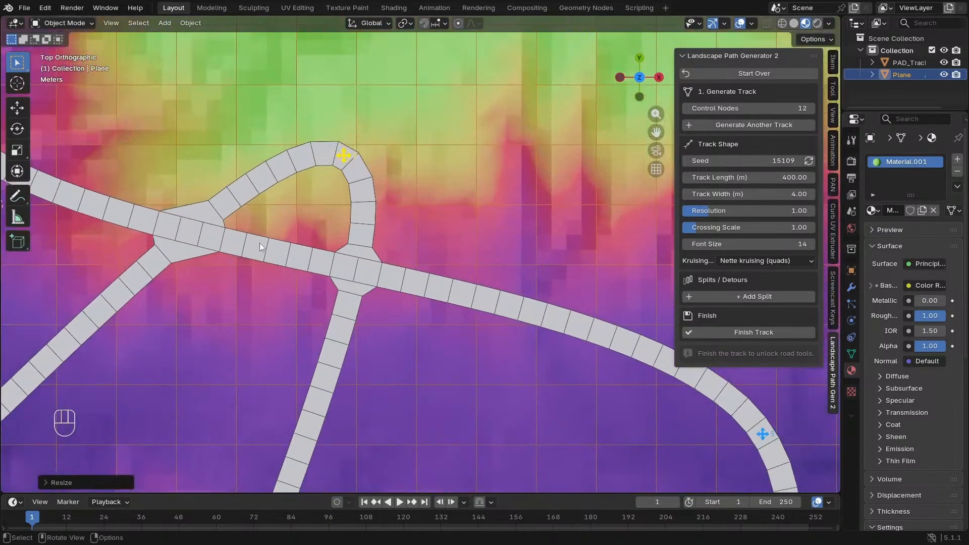
middle_click_drag(261, 245, 366, 246)
key("KP_7")
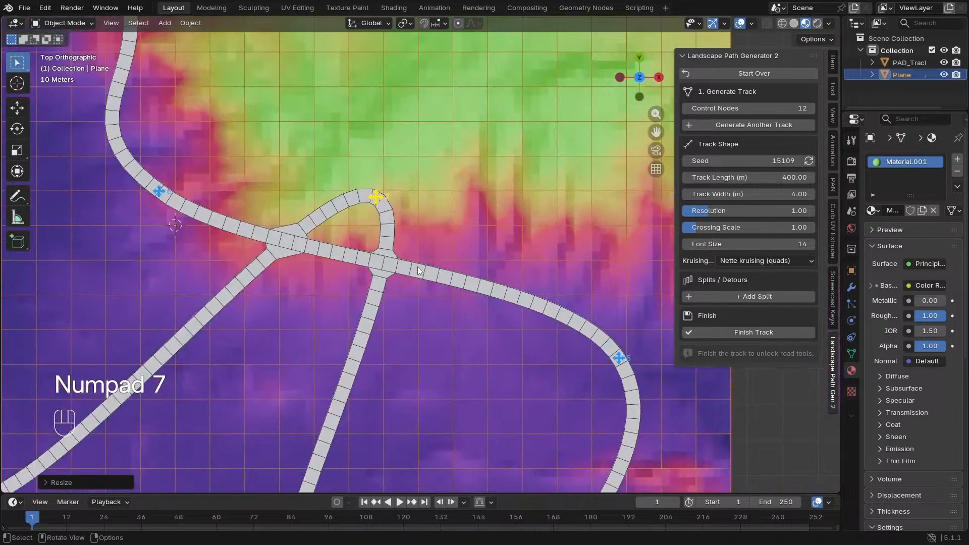
middle_click_drag(437, 195, 483, 187, "shift")
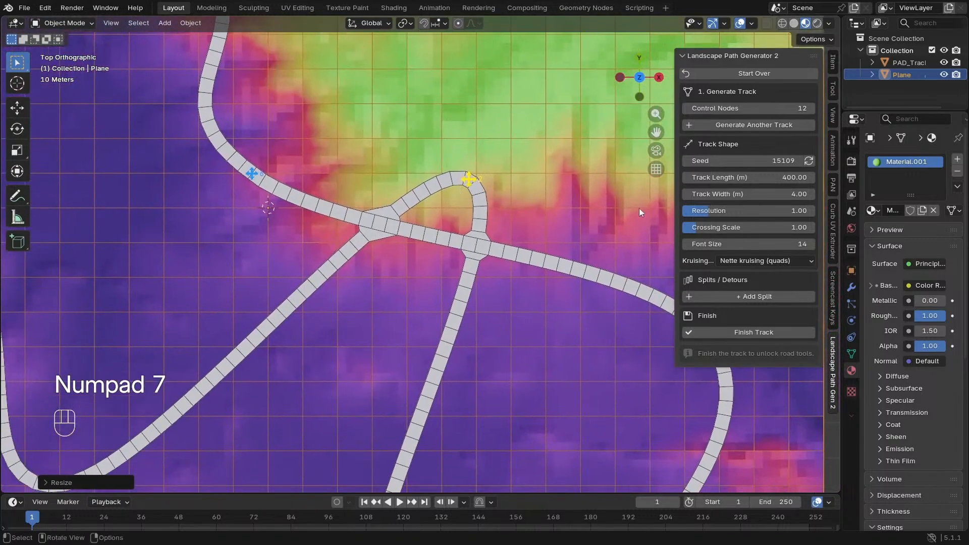
Set the crossing type to Exact overlap and move node 2 farther up and left beyond the crossing
left_click(771, 261)
left_click(756, 273)
scroll(355, 224, "up", 3)
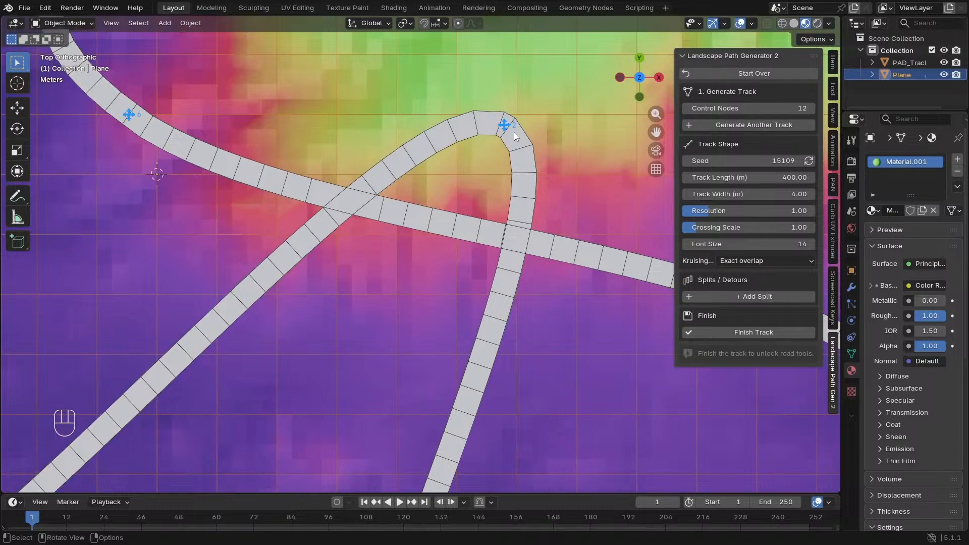
left_click_drag(505, 131, 387, 74)
scroll(425, 243, "down", 5)
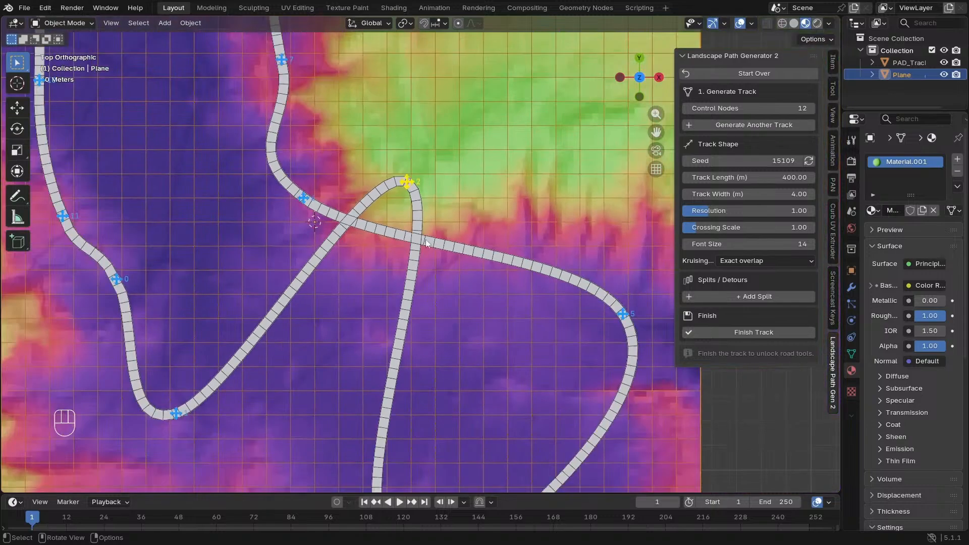
Set the crossing type to Nette kruising (quads) and move node 2 back down so the track no longer crosses itself
left_click(775, 262)
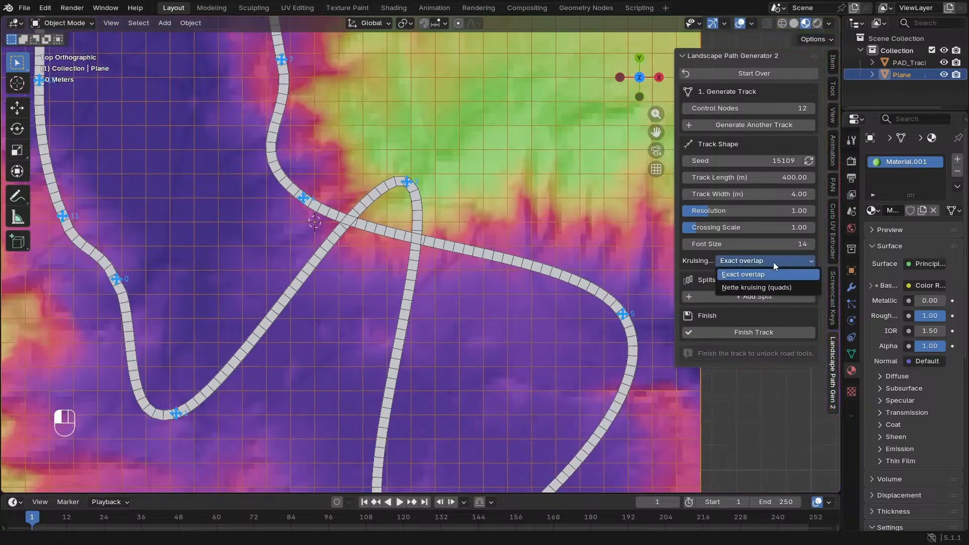
left_click(744, 283)
left_click_drag(407, 186, 367, 446)
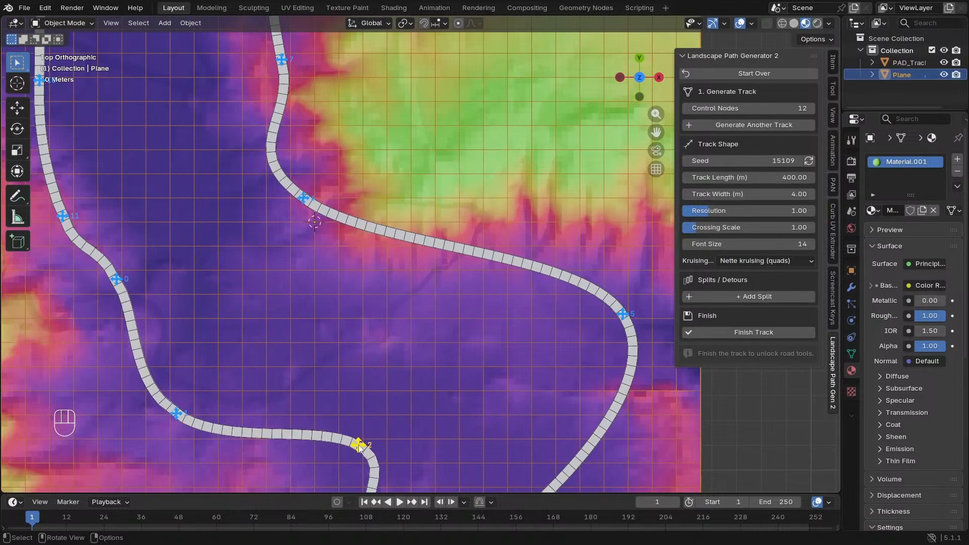
Raise node 2 into a bend inside the track and shift nodes 0 and 11 to refine the western side
middle_click_drag(398, 368, 495, 241, "shift")
left_click_drag(467, 312, 474, 182)
middle_click_drag(329, 172, 353, 297, "shift")
left_click_drag(253, 281, 297, 258)
left_click_drag(193, 221, 200, 204)
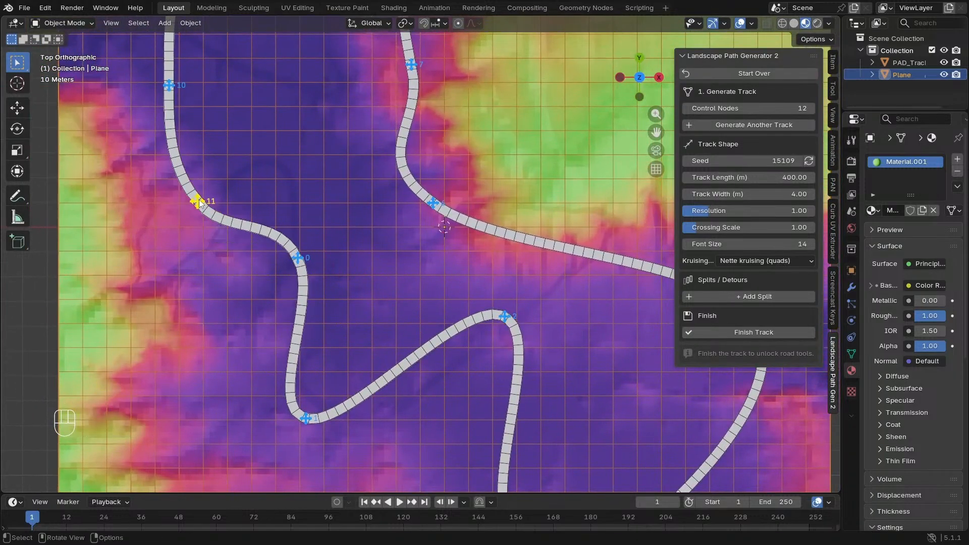
scroll(299, 234, "down", 2)
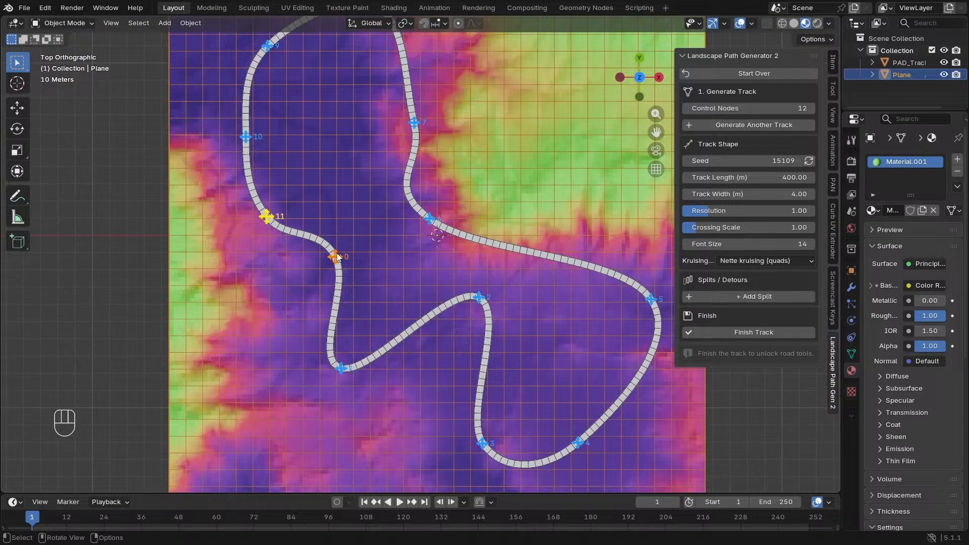
Add a split from node 0 to node 4 and move its handles A1 to A4 so the detour cuts across the track's lower loops
left_click(754, 299)
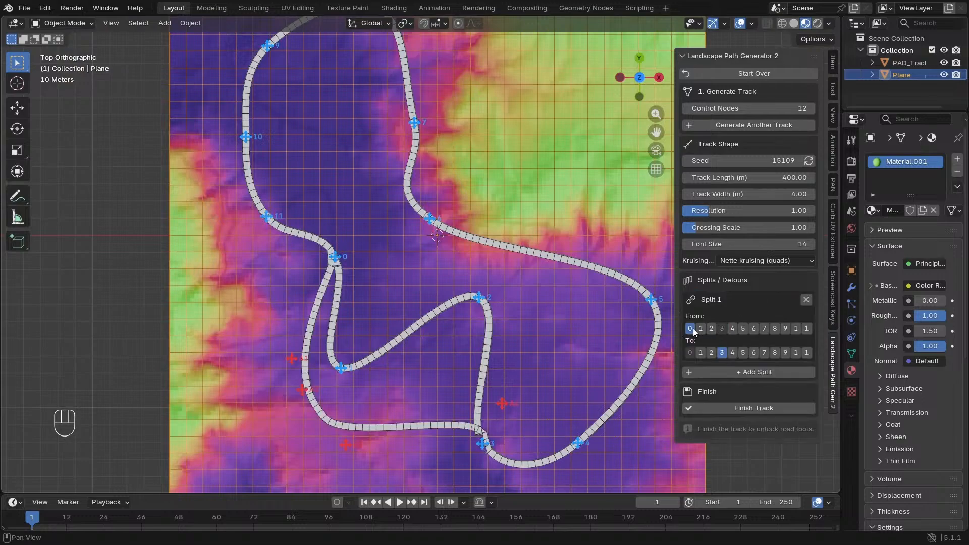
left_click(733, 353)
middle_click_drag(321, 382, 293, 334, "shift")
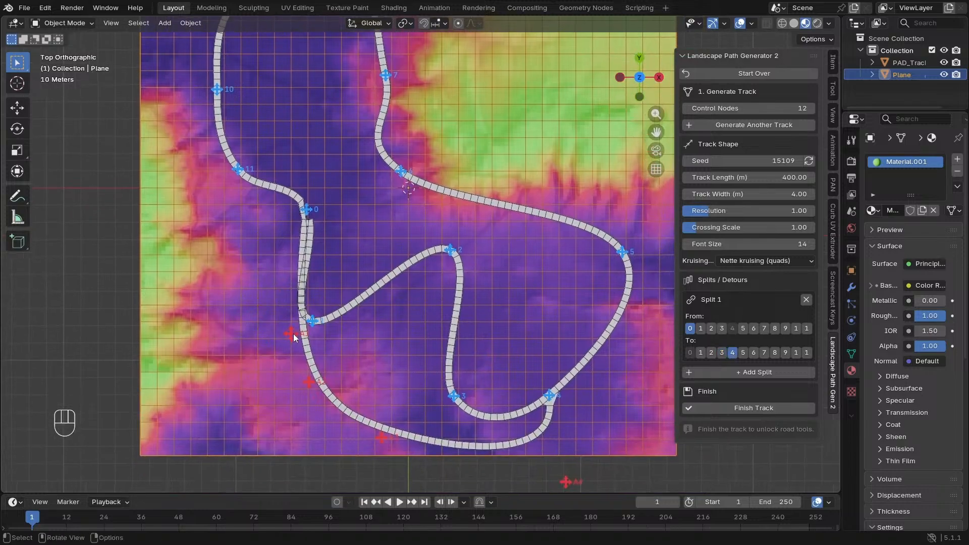
left_click_drag(368, 330, 423, 307)
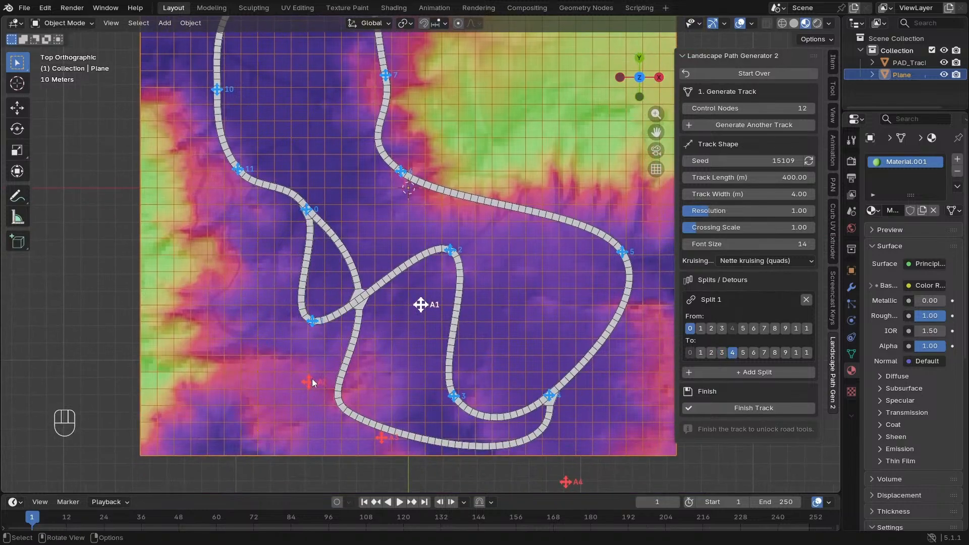
left_click_drag(312, 380, 413, 342)
left_click_drag(391, 434, 517, 339)
middle_click_drag(518, 340, 488, 279, "shift")
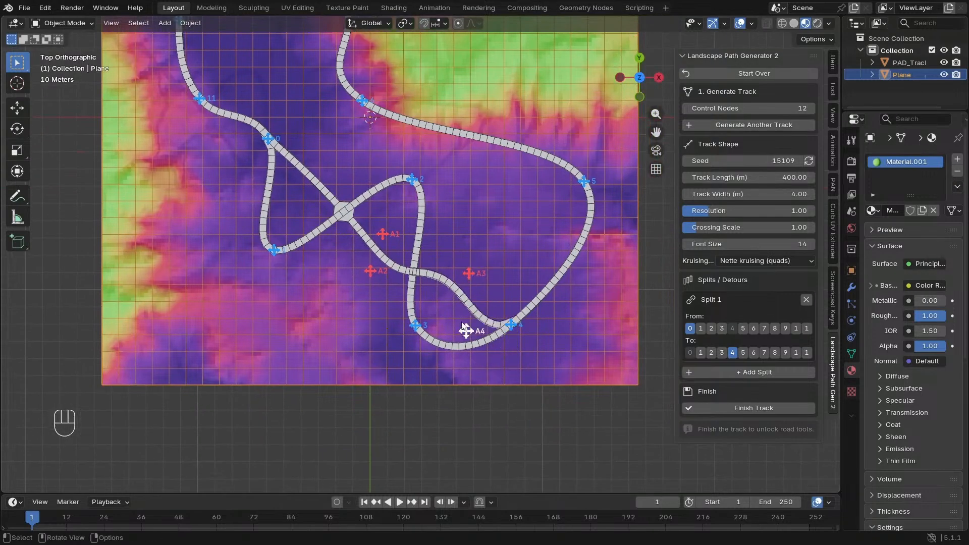
Move split handles A1 and A2 closer together near the first crossing to straighten the detour
scroll(457, 277, "up", 5)
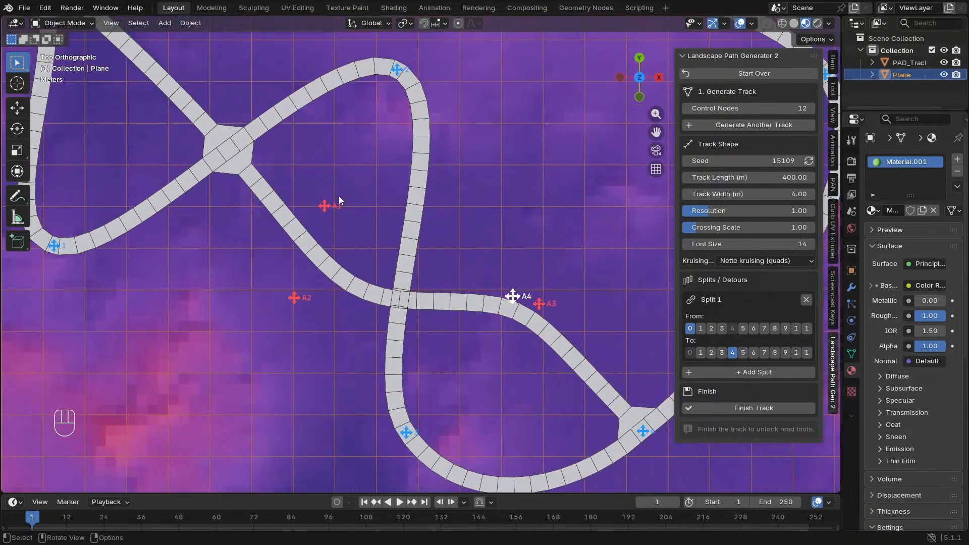
left_click_drag(326, 205, 291, 182)
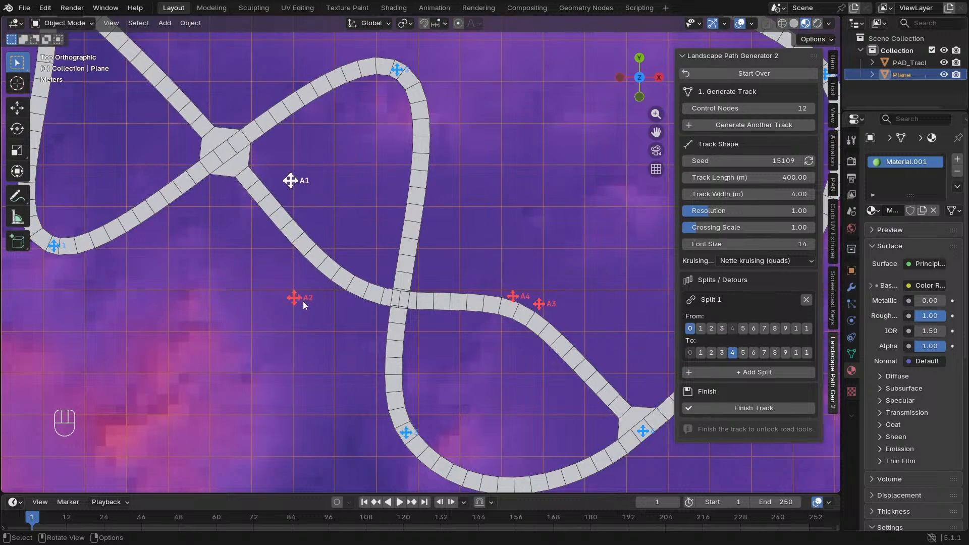
left_click_drag(303, 301, 319, 177)
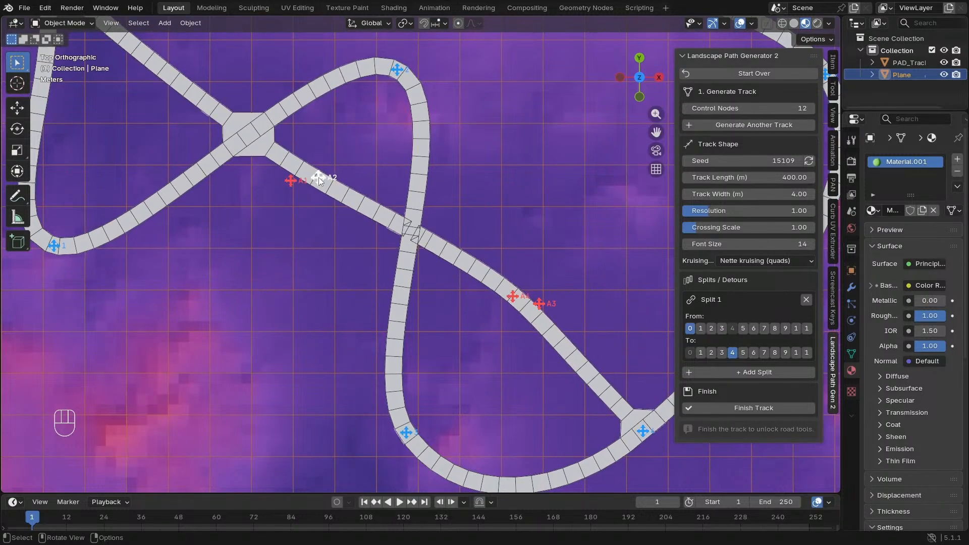
Reposition split handles A1 to A4 lower on the landscape so the detour sweeps through the track's lower loops
left_click_drag(514, 300, 593, 344)
left_click_drag(539, 304, 418, 408)
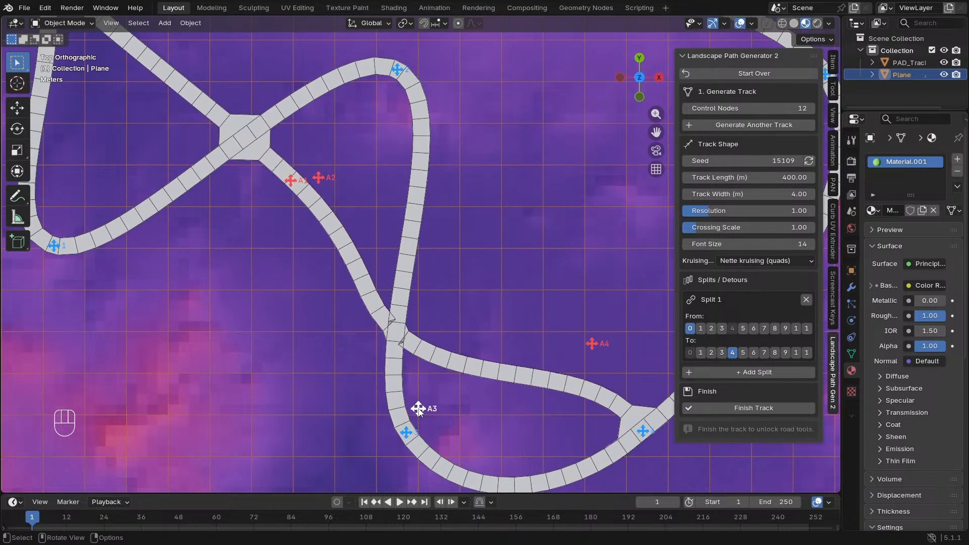
left_click_drag(295, 185, 179, 283)
scroll(377, 222, "down", 4)
left_click_drag(376, 222, 341, 281)
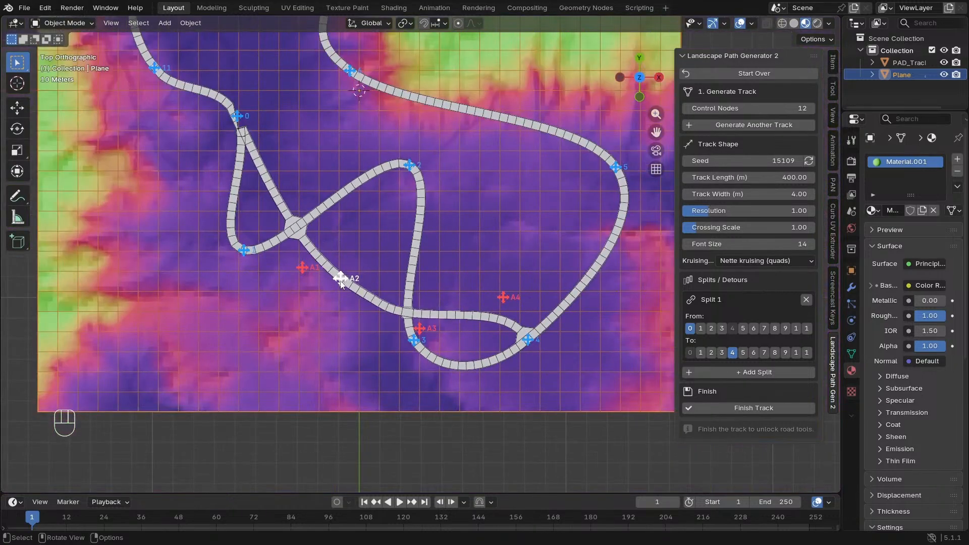
left_click_drag(419, 329, 439, 282)
scroll(439, 282, "up", 4)
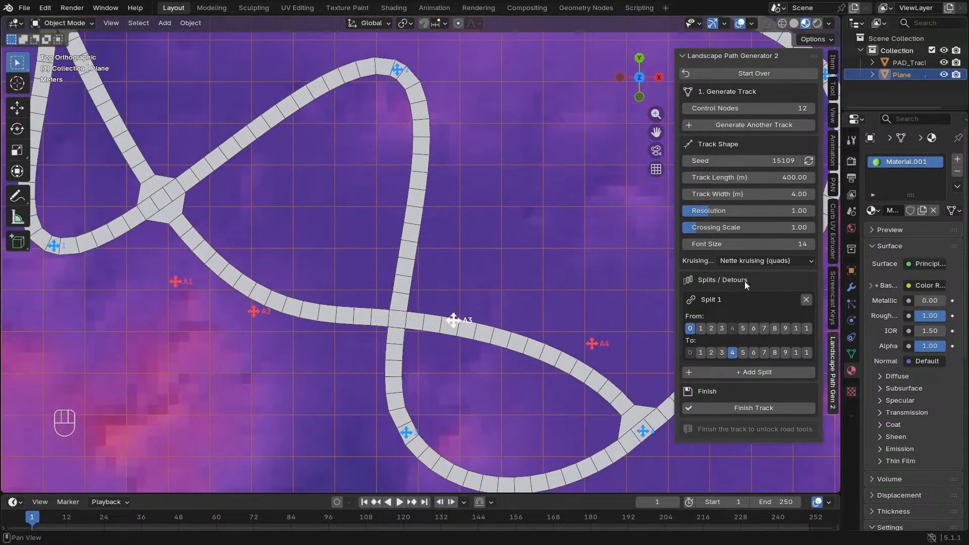
Set the crossing type to Exact overlap and move handles A1, A2 and A3 up to reshape the detour
left_click(762, 274)
left_click_drag(453, 321, 457, 246)
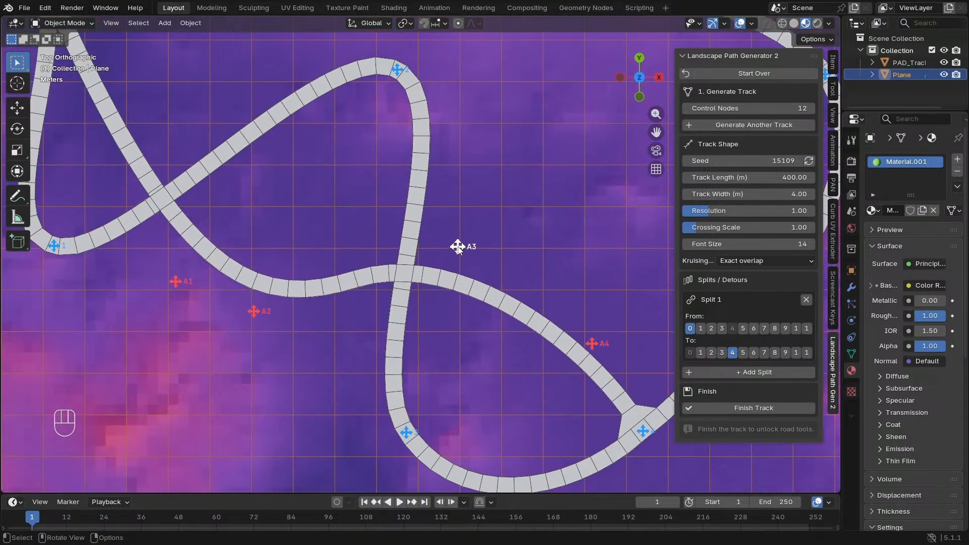
left_click_drag(175, 281, 194, 213)
left_click_drag(254, 311, 203, 254)
Set the crossing type back to Nette kruising (quads), raise handle A3 slightly and move A1 up beside node 6
left_click(737, 262)
left_click(747, 273)
left_click_drag(457, 246, 461, 206)
scroll(444, 205, "down", 5)
middle_click_drag(423, 202, 419, 327, "shift")
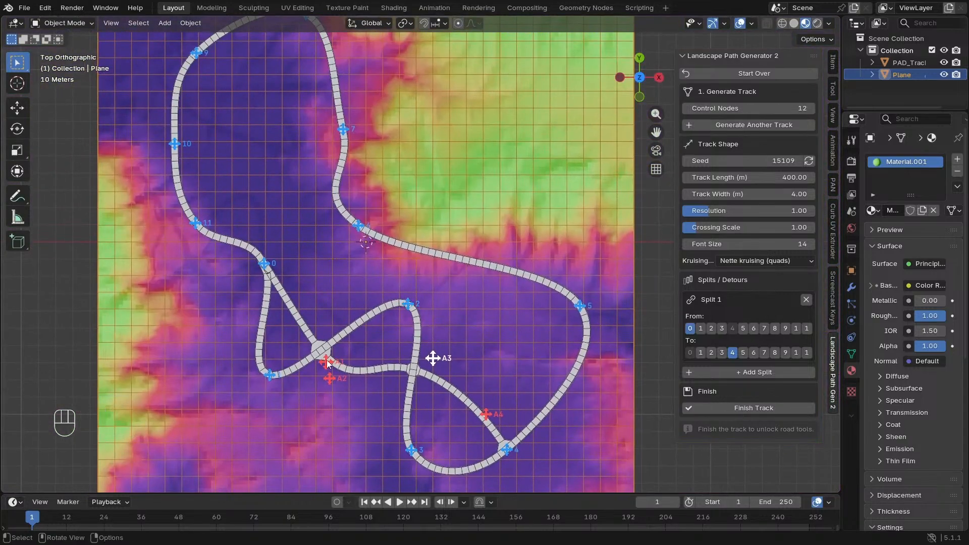
left_click_drag(327, 364, 344, 225)
Add a second split running from node 10 to node 7
scroll(278, 296, "up", 8)
scroll(413, 235, "down", 5)
middle_click_drag(456, 311, 353, 215, "shift")
scroll(363, 212, "down", 4)
middle_click_drag(396, 201, 362, 315, "shift")
scroll(283, 258, "up", 4)
scroll(202, 208, "down", 1)
middle_click_drag(138, 179, 270, 201, "shift")
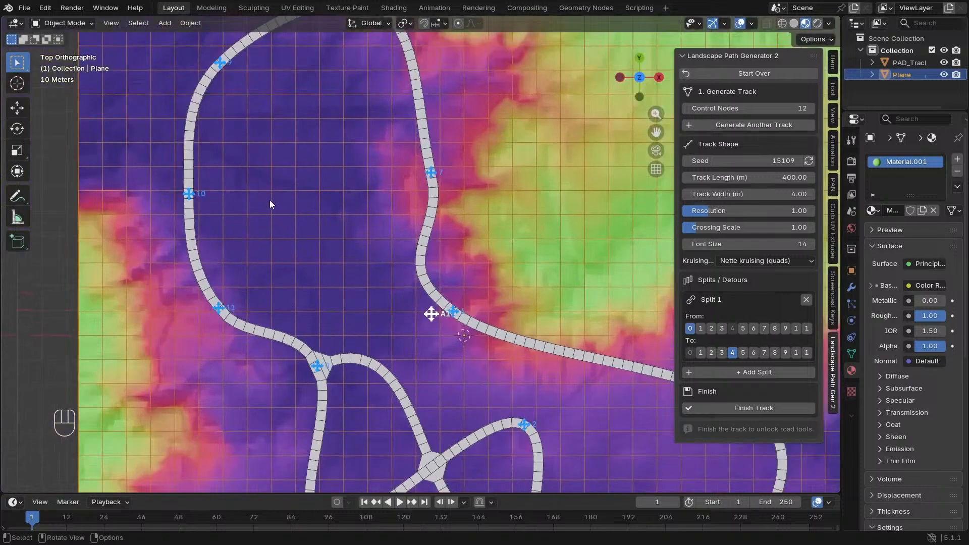
left_click(753, 372)
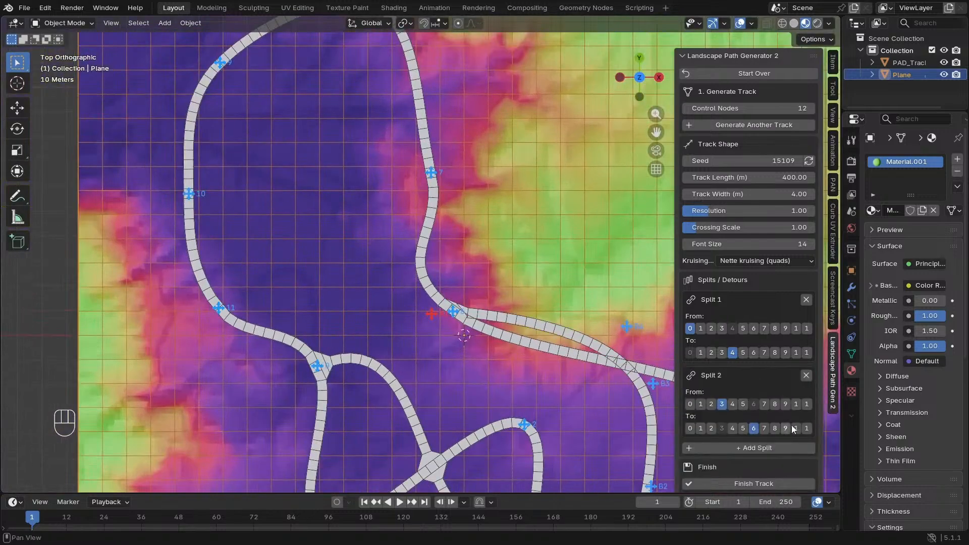
left_click_drag(677, 362, 601, 362)
left_click(787, 404)
left_click(736, 428)
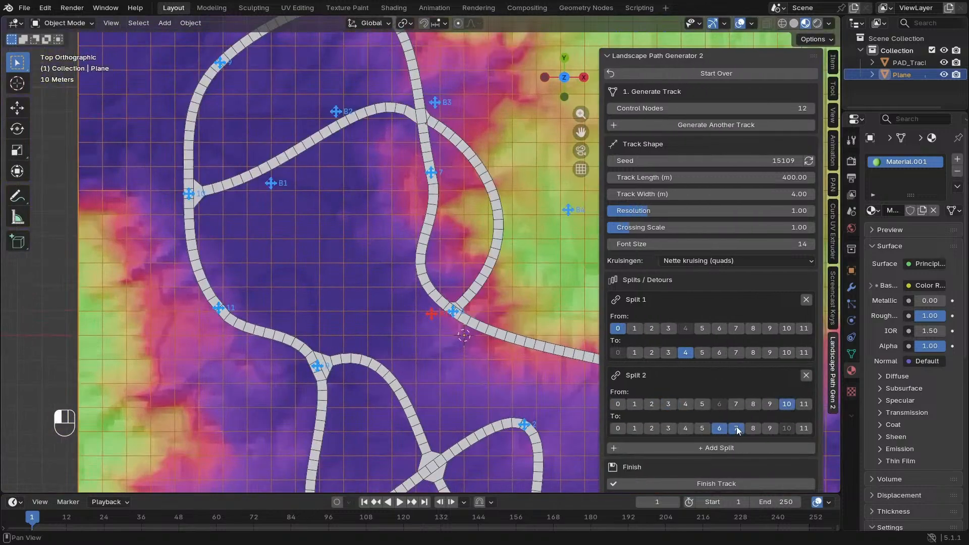
Move the second split's handles B1 to B4 inside the upper loop so the detour forms an S-curve
left_click_drag(333, 69, 312, 157)
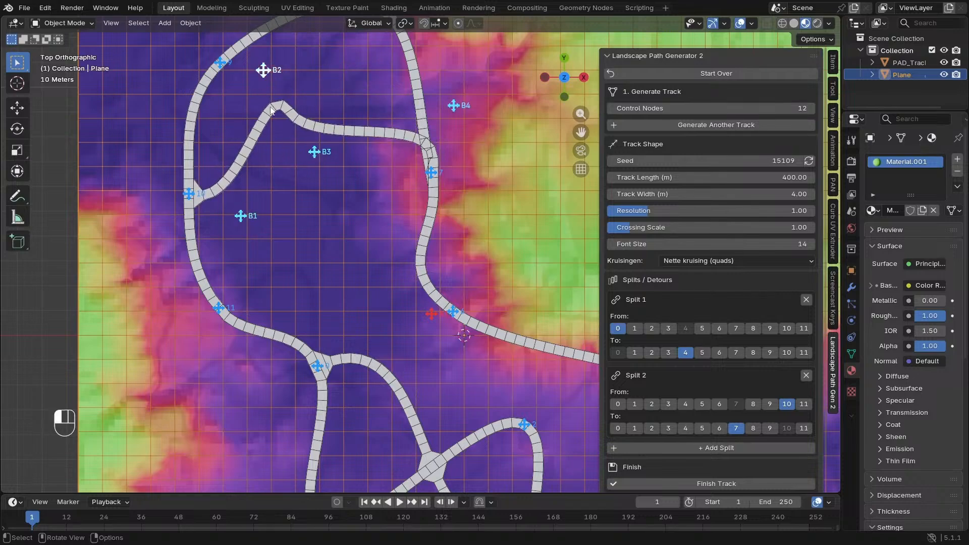
left_click_drag(271, 110, 239, 148)
left_click_drag(453, 106, 328, 246)
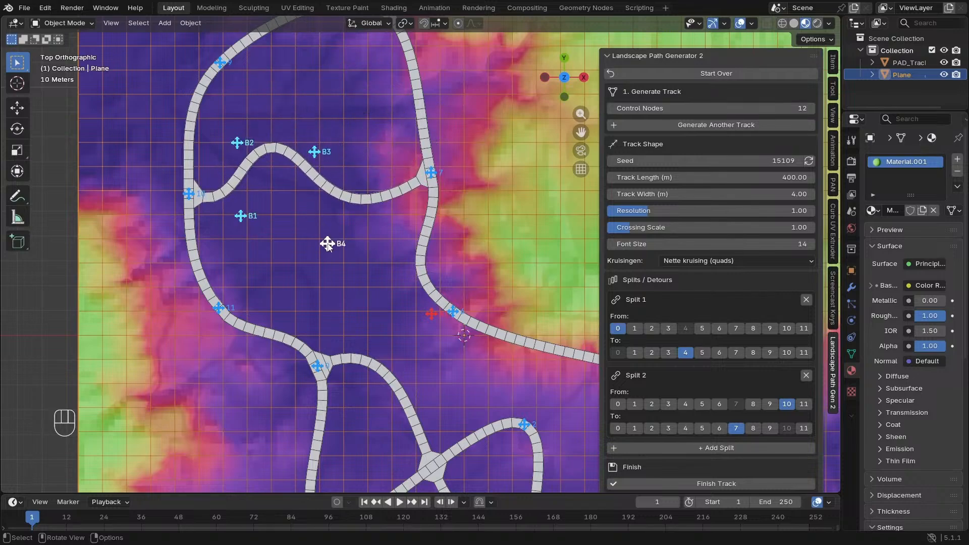
key("shift+c")
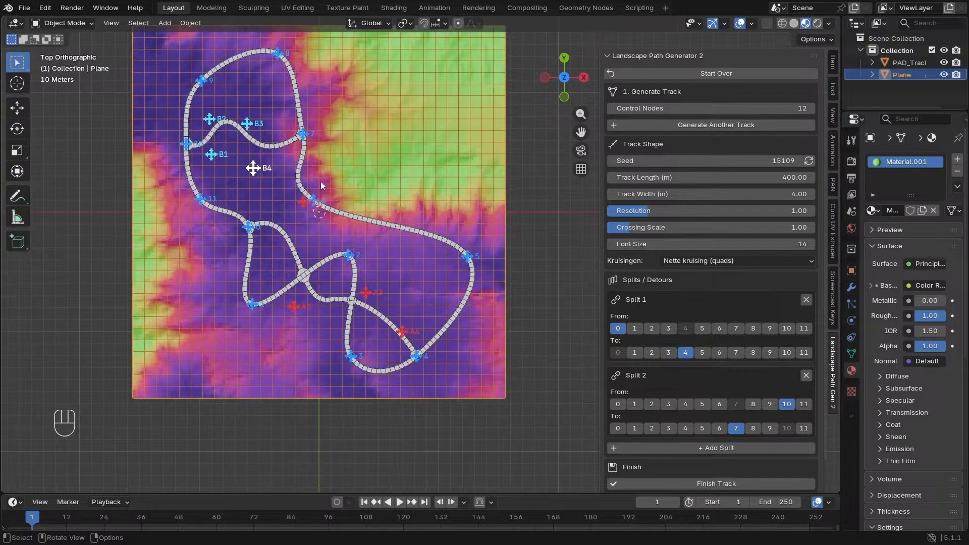
Raise the track resolution to 1.73
scroll(320, 181, "up", 2)
middle_click_drag(214, 120, 437, 263, "shift")
scroll(417, 229, "down", 1)
middle_click_drag(502, 347, 366, 259, "shift")
scroll(377, 270, "up", 1)
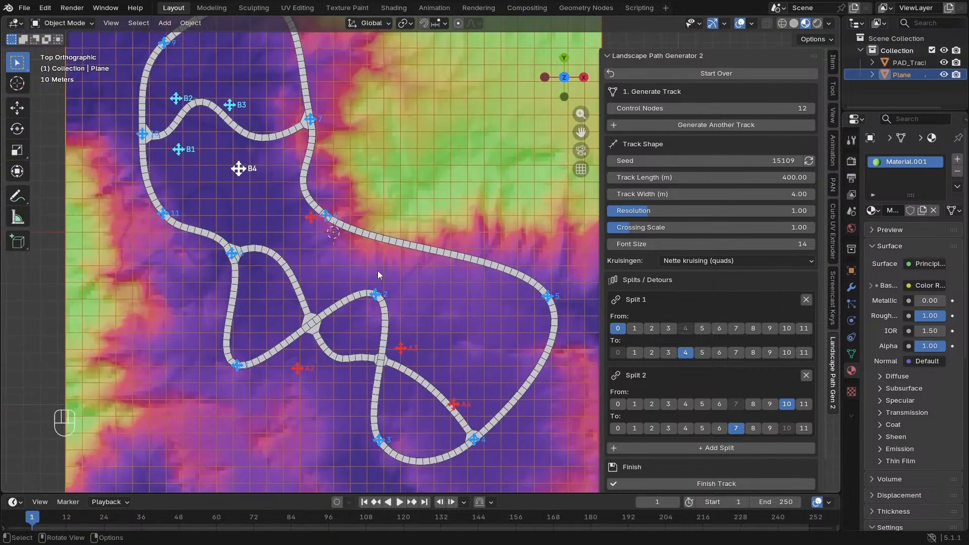
middle_click_drag(312, 200, 363, 268, "shift")
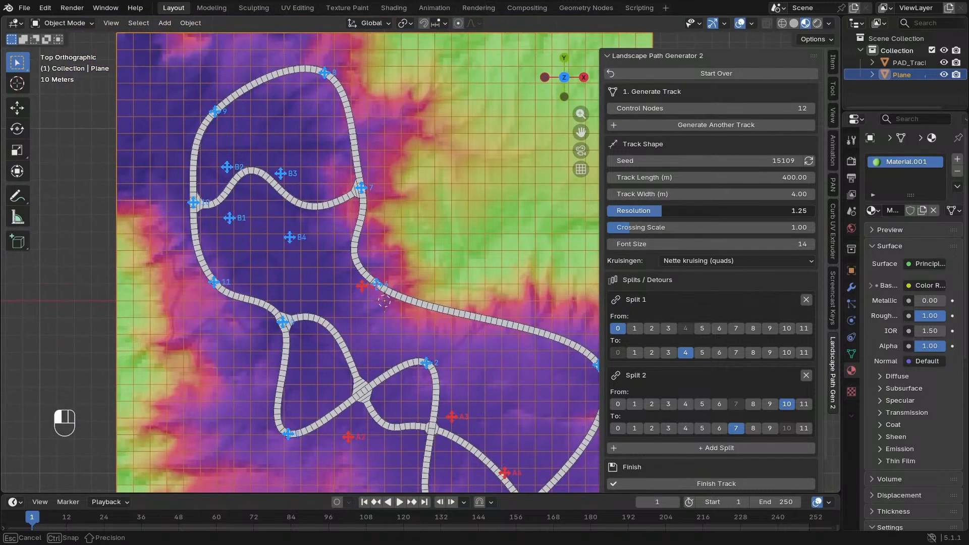
left_click_drag(662, 211, 688, 210)
scroll(421, 254, "up", 4)
middle_click_drag(314, 463, 227, 172, "shift")
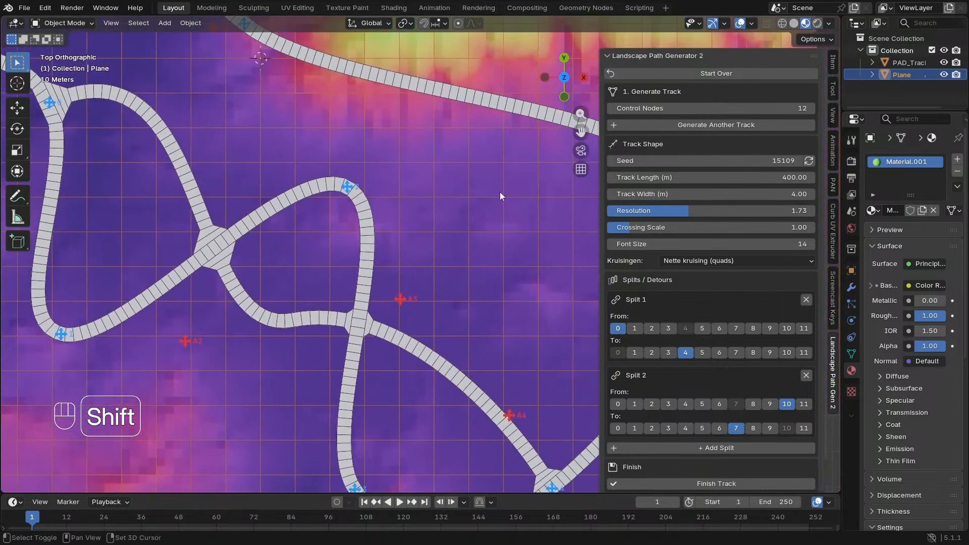
Set the crossing scale to 1.01, the label font size to 33 and narrow the track to about 3.09 m
mouse_move(633, 229)
left_mouse_down()
mouse_move(658, 227)
mouse_move(631, 227)
left_mouse_up()
mouse_move(652, 196)
left_mouse_down()
mouse_move(674, 195)
mouse_move(641, 196)
left_mouse_up()
scroll(353, 217, "down", 5)
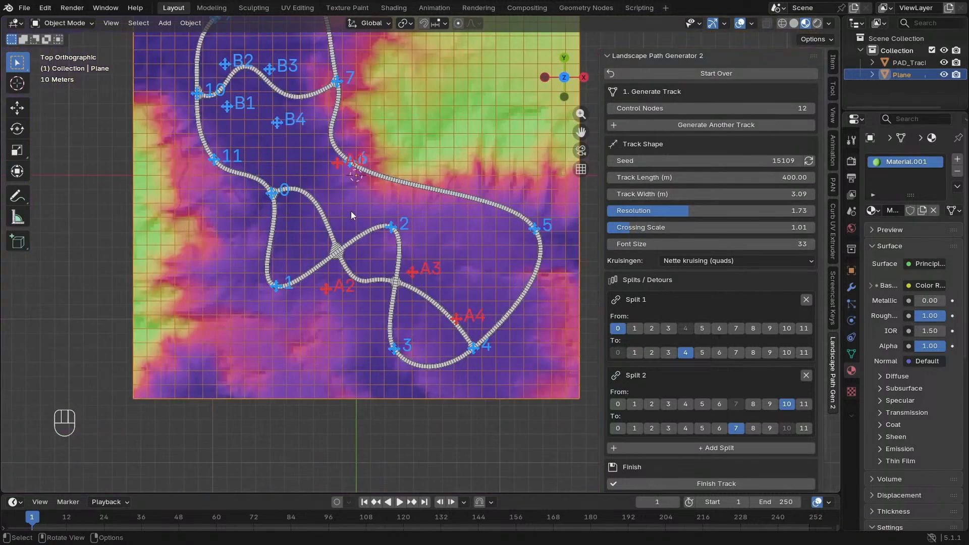
scroll(353, 217, "up", 3)
scroll(529, 205, "down", 2)
middle_click_drag(394, 206, 413, 274, "shift")
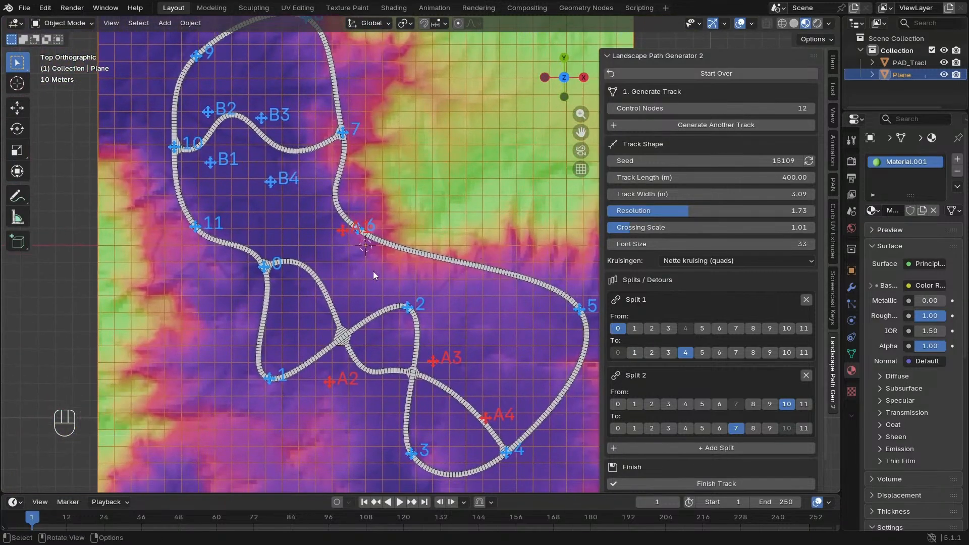
scroll(374, 276, "up", 4)
mouse_move(639, 194)
left_mouse_down()
mouse_move(656, 194)
mouse_move(636, 193)
left_mouse_up()
middle_click_drag(399, 418, 453, 282, "shift")
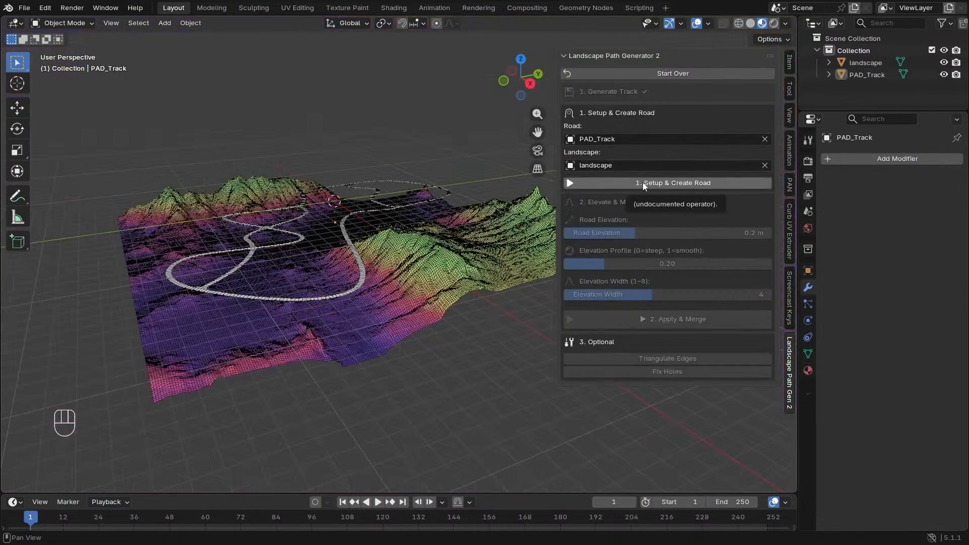
Hide the wireframe overlay, select the landscape and run Setup & Create Road with PAD_Track as the road
left_click(643, 183)
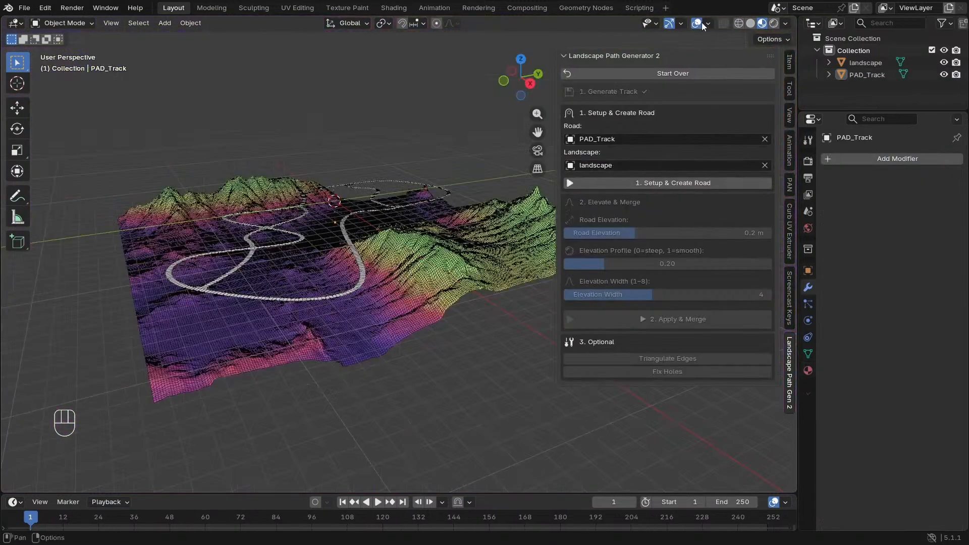
left_click(628, 274)
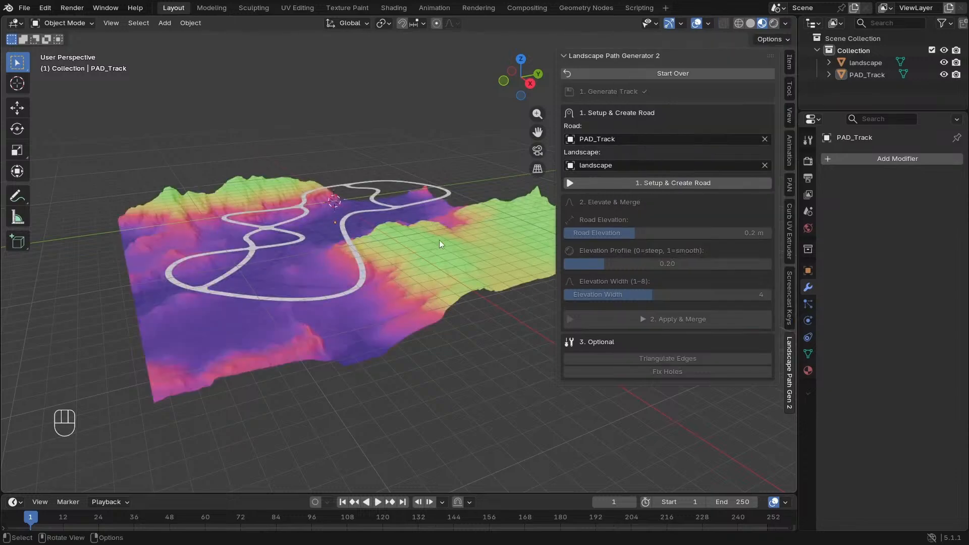
left_click(420, 247)
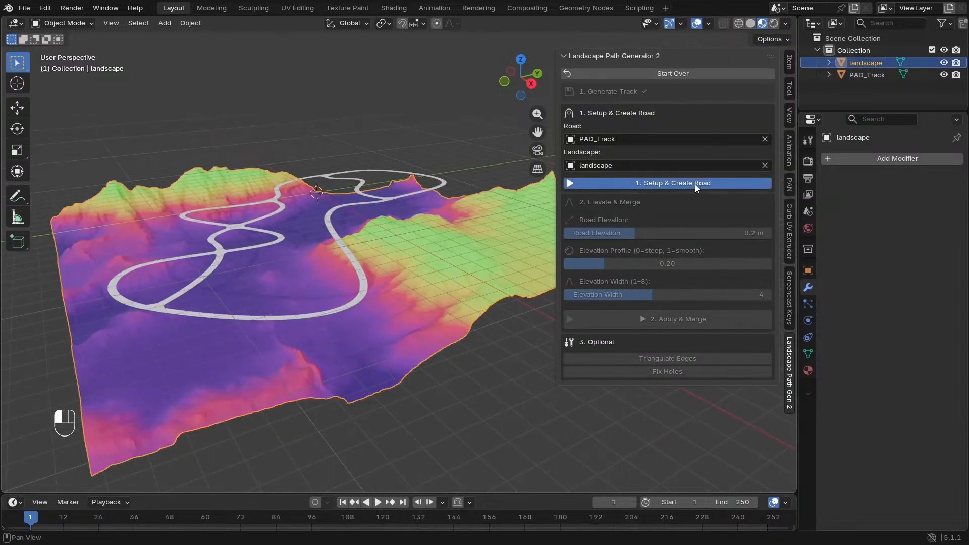
left_click(695, 184)
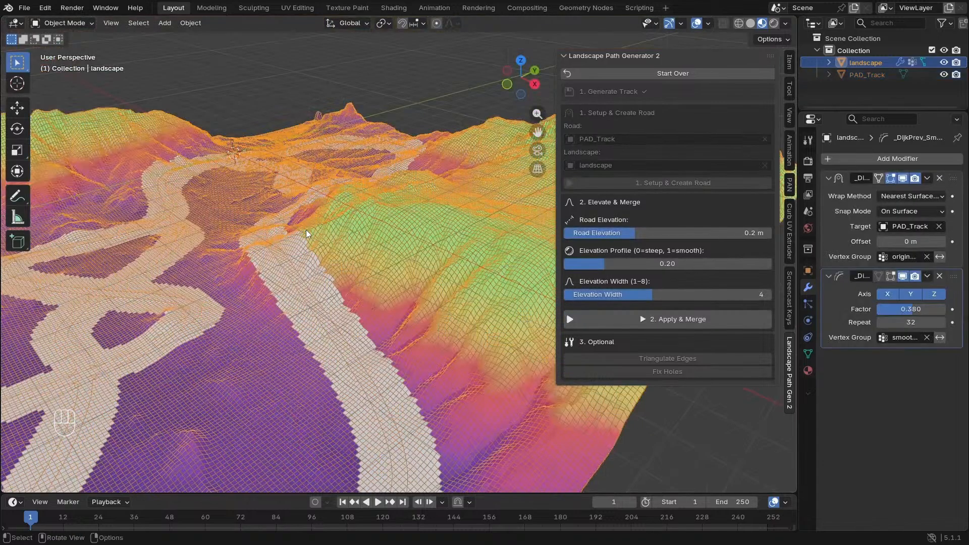
Set the road elevation to 3.03 m
middle_click_drag(306, 229, 433, 216, "shift")
scroll(375, 215, "down", 6)
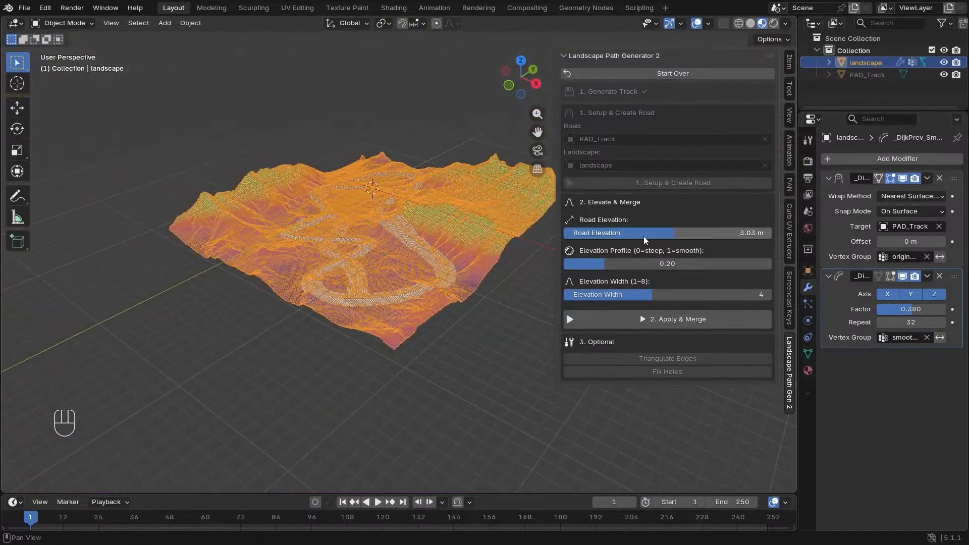
left_click_drag(400, 272, 439, 299)
scroll(411, 251, "down", 4)
middle_click_drag(411, 251, 444, 227)
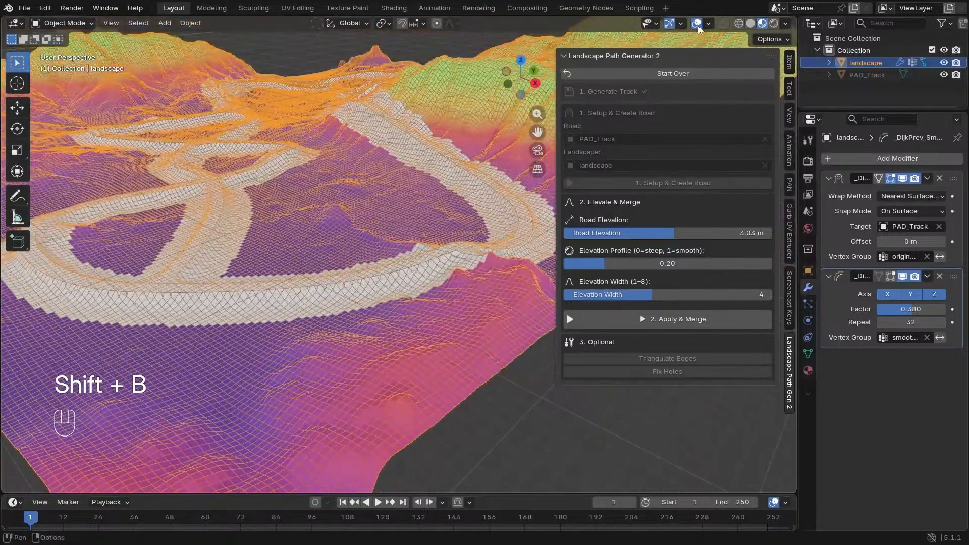
Turn off the wireframe and floor overlays in the viewport
left_click(709, 23)
left_click(628, 274)
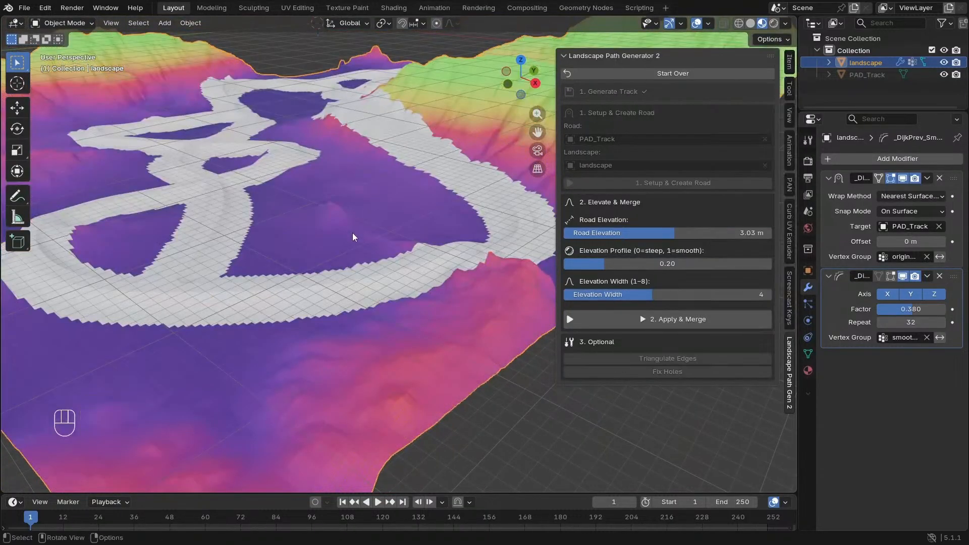
middle_click_drag(353, 238, 388, 221, "shift")
scroll(388, 221, "down", 2)
left_click(709, 23)
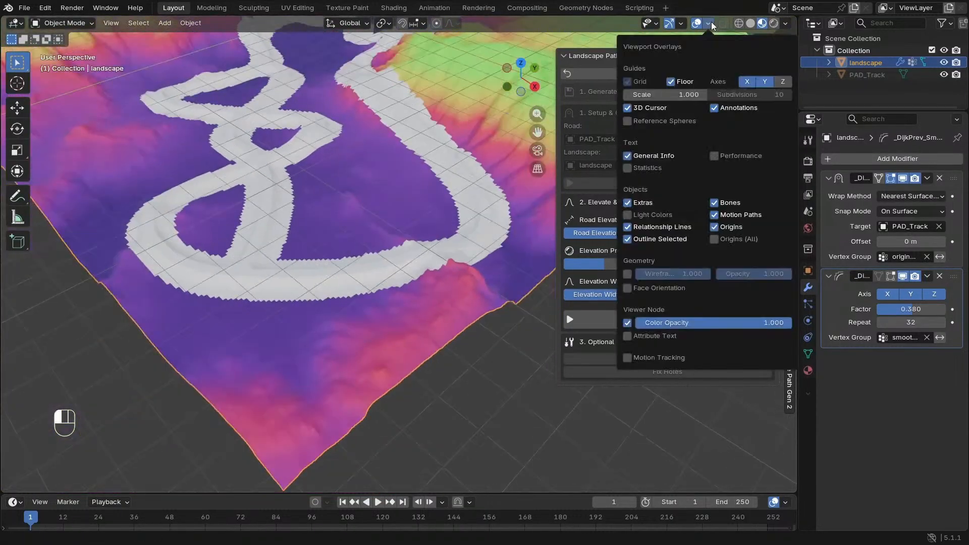
left_click(676, 83)
Switch the viewport to wireframe shading and set the road elevation to 4.73 m
middle_click_drag(323, 303, 662, 248)
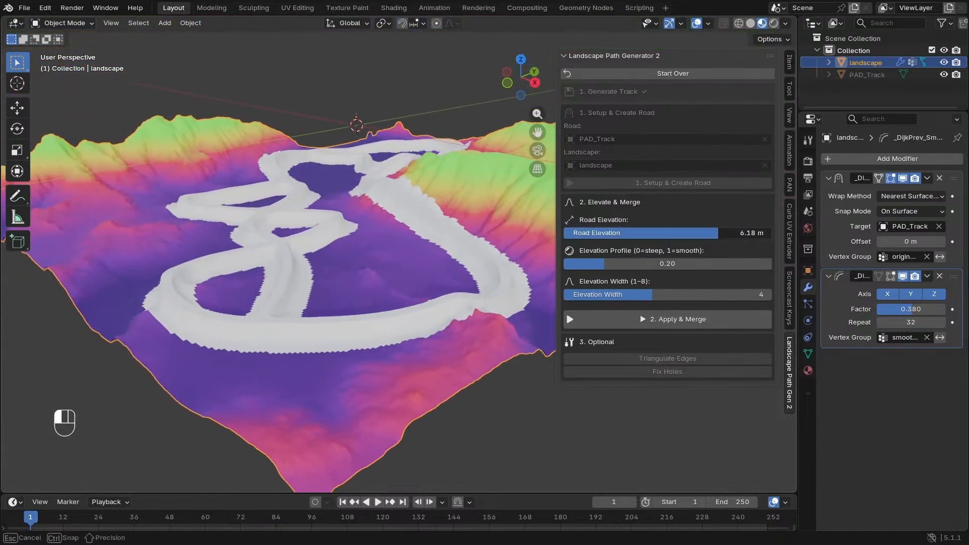
left_click(399, 261)
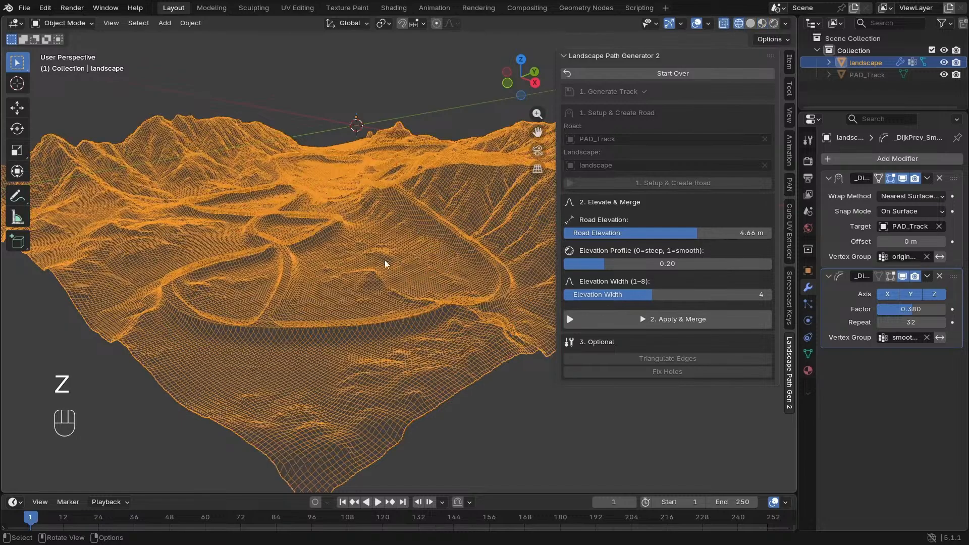
mouse_move(385, 262)
middle_mouse_down("shift")
mouse_move(353, 292)
mouse_move(694, 245)
middle_mouse_up("shift")
mouse_move(698, 233)
left_mouse_down()
mouse_move(752, 232)
mouse_move(698, 233)
left_mouse_up()
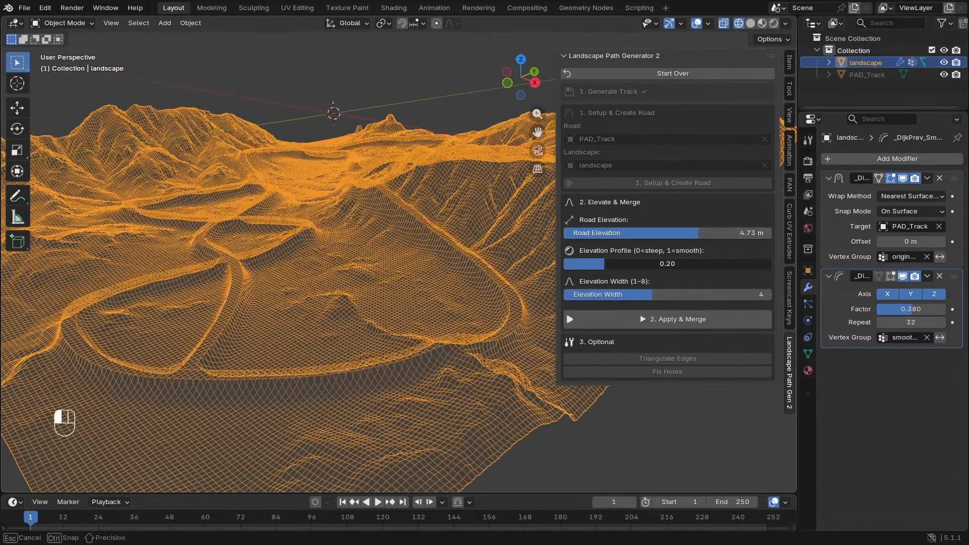
Set the elevation profile to 0.17 and the elevation width to 8
mouse_move(606, 264)
left_mouse_down()
mouse_move(727, 264)
mouse_move(602, 264)
left_mouse_up()
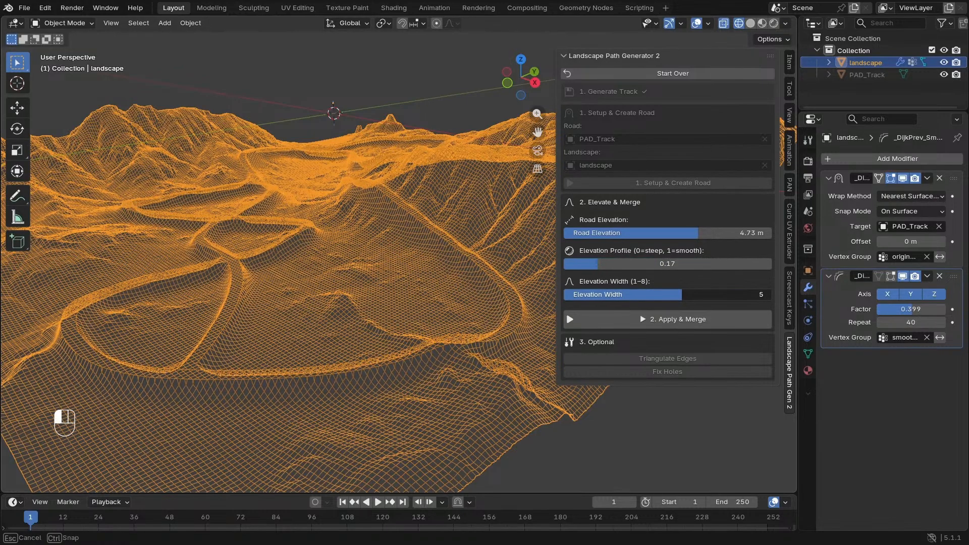
left_click_drag(682, 294, 771, 294)
middle_click_drag(272, 287, 225, 230)
scroll(257, 283, "up", 2)
key("shift+b")
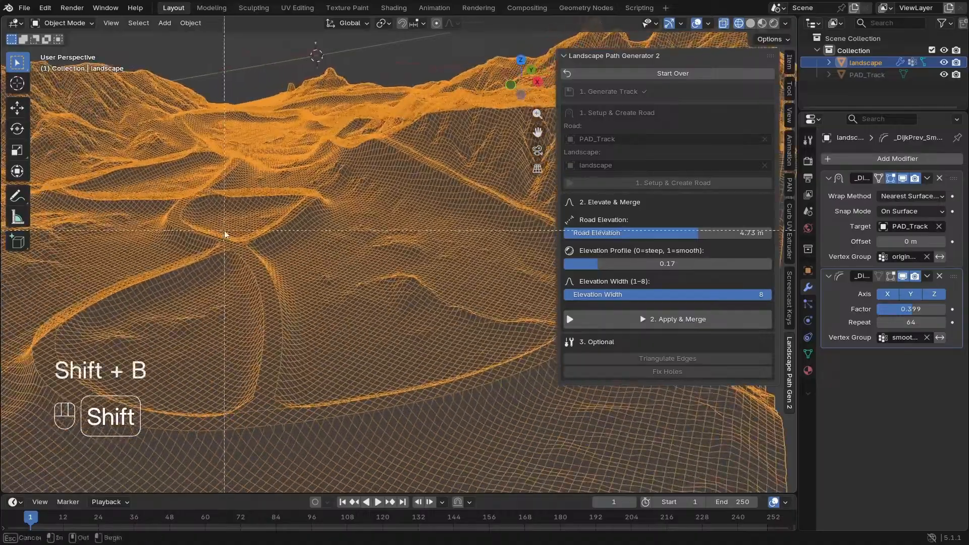
left_click_drag(224, 231, 266, 264)
scroll(266, 264, "down", 3)
mouse_move(266, 264)
middle_mouse_down()
mouse_move(285, 301)
mouse_move(459, 316)
mouse_move(307, 285)
mouse_move(341, 272)
middle_mouse_up()
Switch the viewport to solid shading and lower the road elevation to 1.98 m
key("z")
left_click(415, 275)
mouse_move(415, 277)
middle_mouse_down("shift")
mouse_move(295, 240)
mouse_move(404, 263)
middle_mouse_up("shift")
scroll(294, 240, "down", 3)
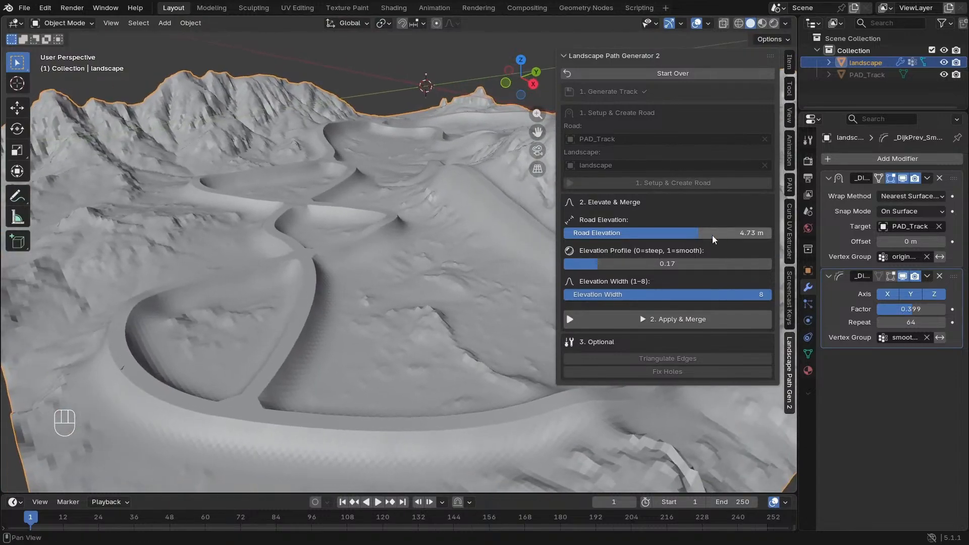
left_click_drag(698, 232, 639, 232)
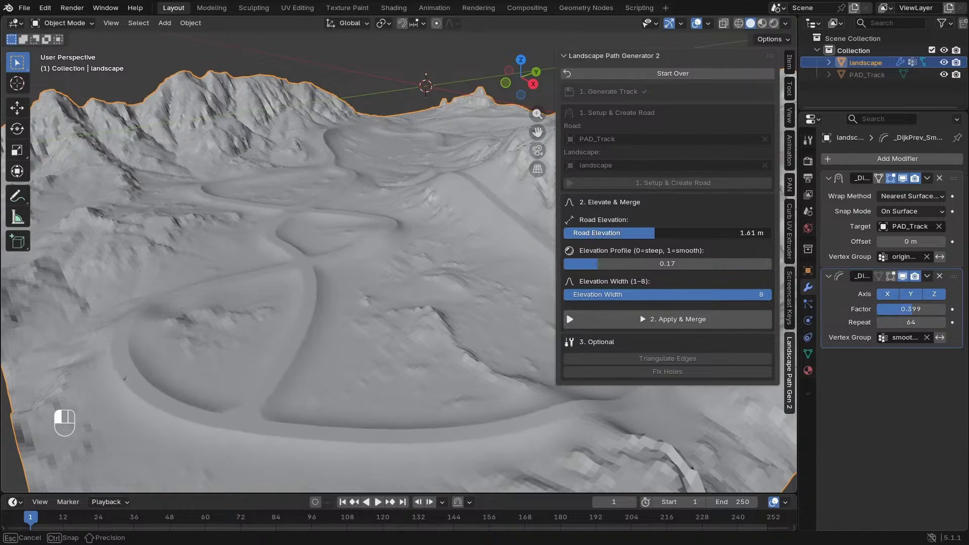
Apply and merge the road into the landscape and triangulate the merged mesh's edges
middle_click_drag(429, 231, 356, 255, "shift")
middle_click_drag(443, 266, 412, 248, "shift")
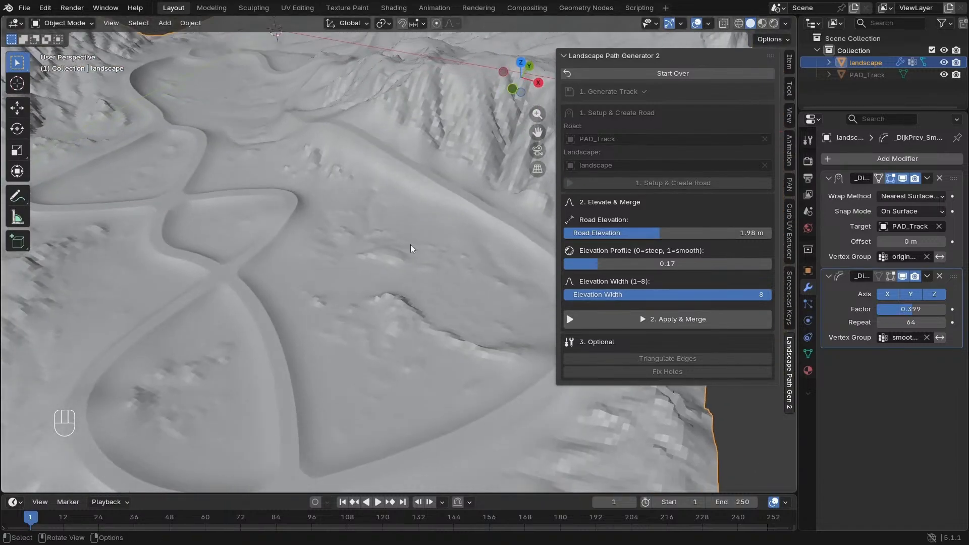
left_click(697, 317)
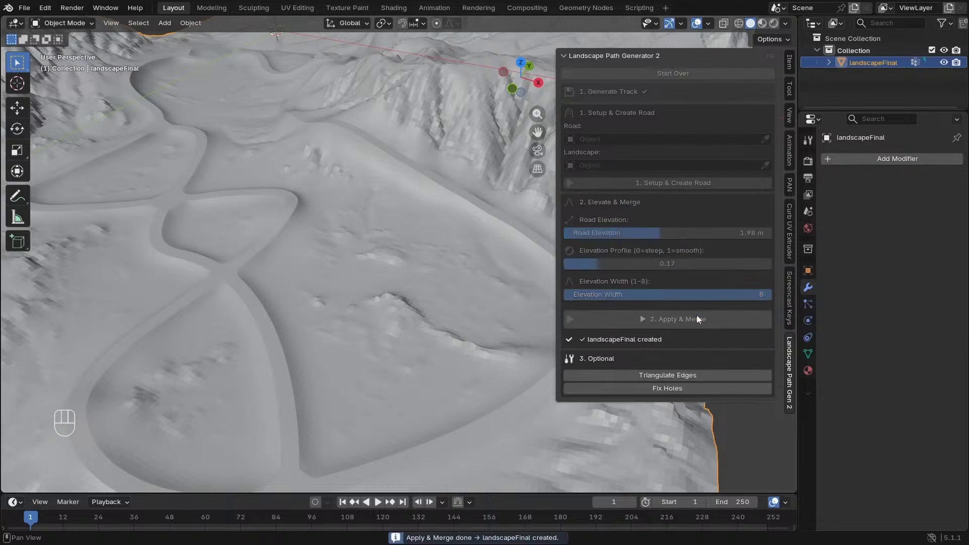
left_click(686, 376)
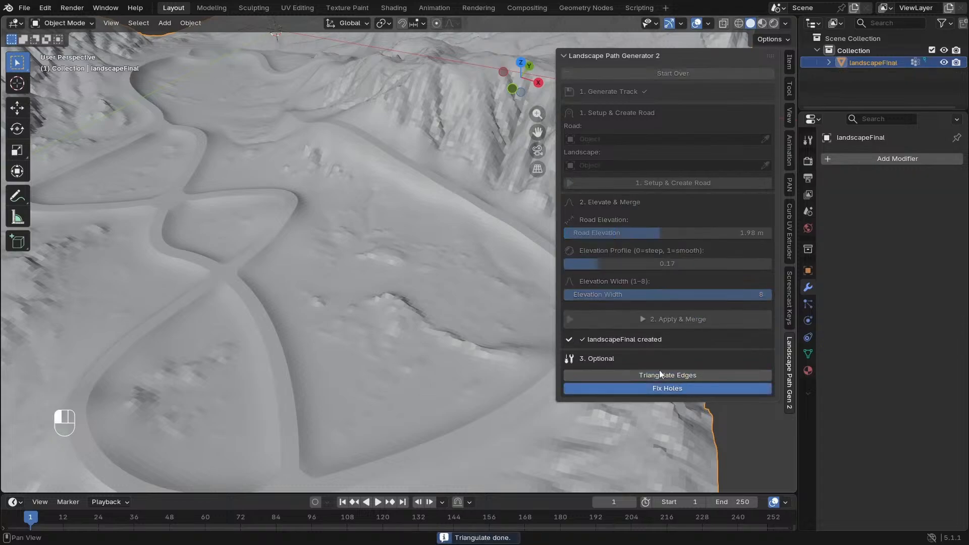
Run Fix Holes on the merged landscapeFinal mesh
left_click(683, 390)
key("Tab")
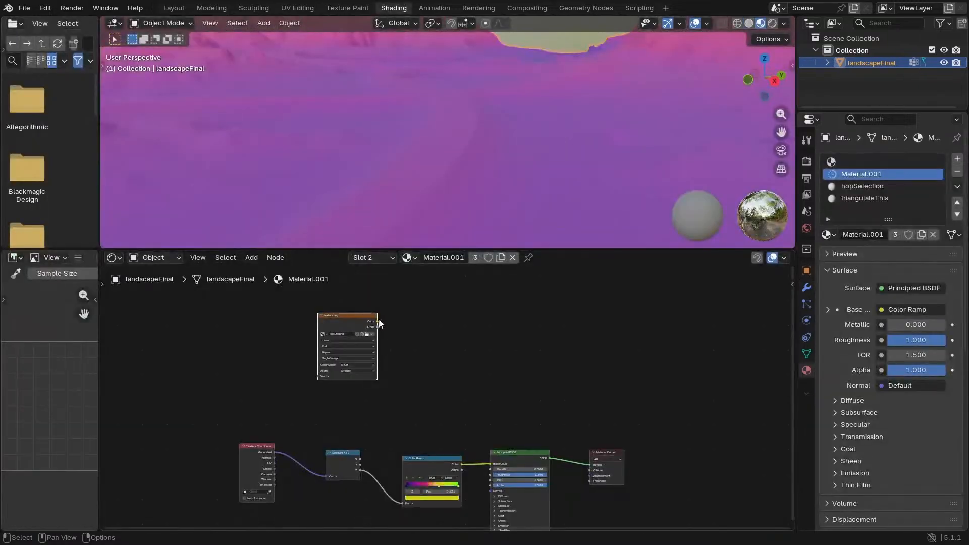
Connect the texture.png image's Color output to the Principled BSDF Base Color in Material.001
left_click_drag(492, 462, 491, 464)
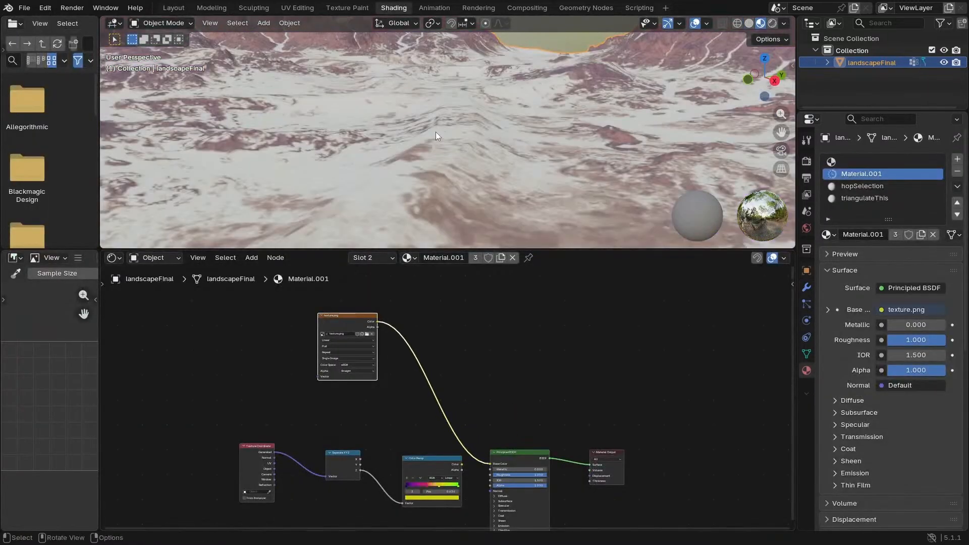
scroll(460, 117, "down", 6)
middle_click_drag(463, 127, 498, 153)
scroll(439, 183, "up", 3)
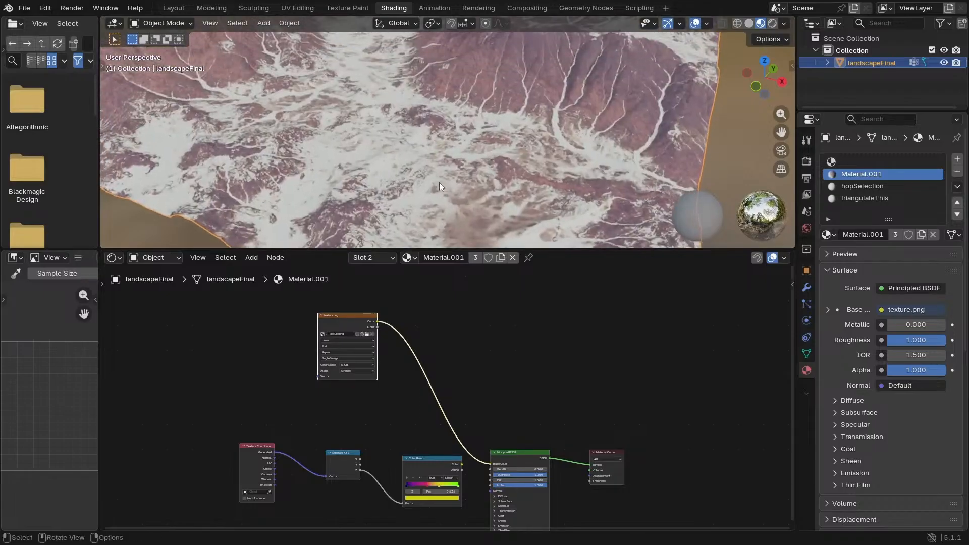
middle_click_drag(439, 183, 385, 142)
In Edit Mode, select the oversized stray face overlapping the terrain beside the road and delete it
key("Tab")
key("alt+a")
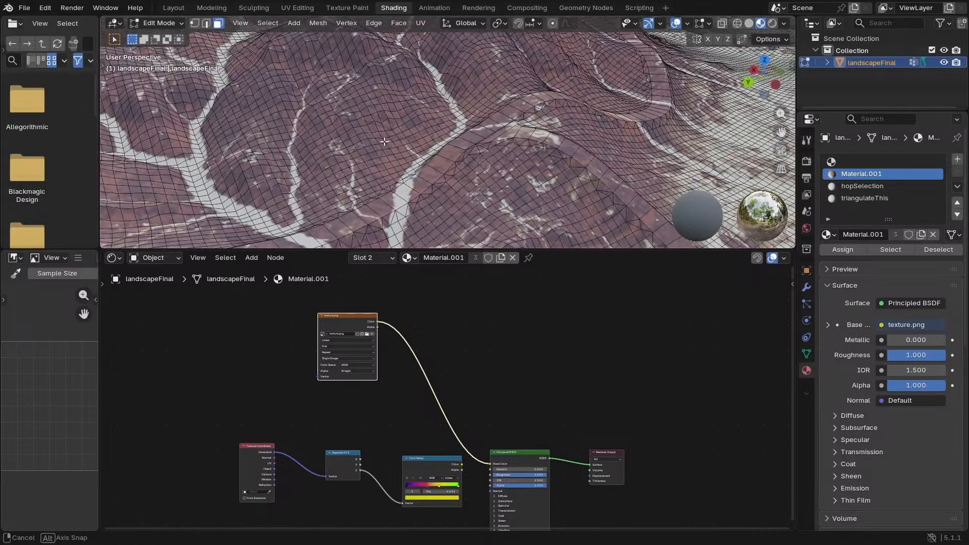
left_click_drag(487, 115, 507, 139)
middle_click_drag(449, 167, 414, 200)
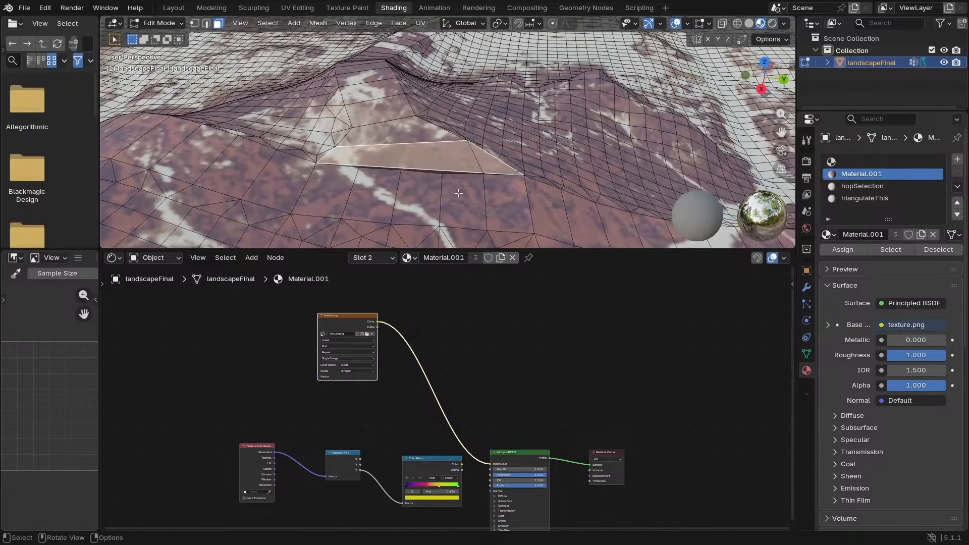
left_click(490, 194, "ctrl")
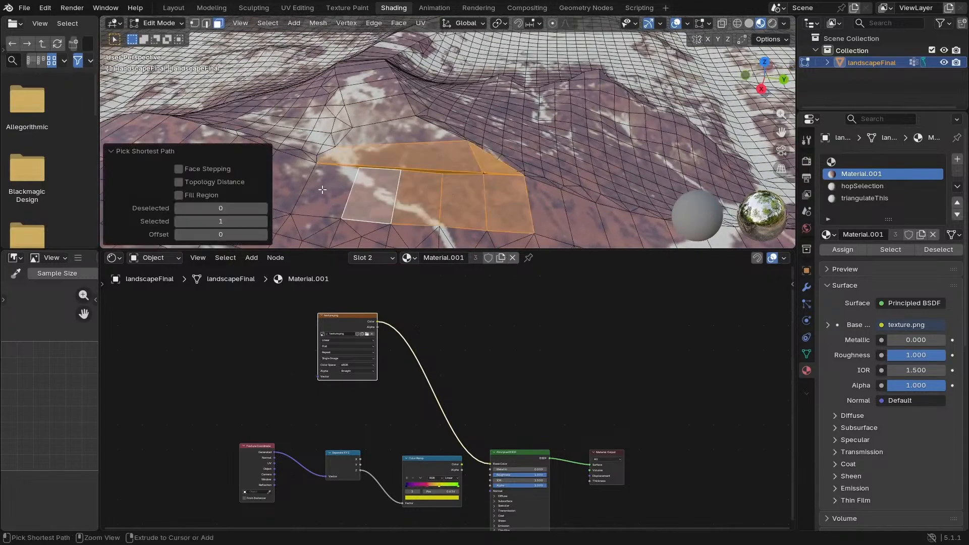
middle_click_drag(341, 190, 435, 167)
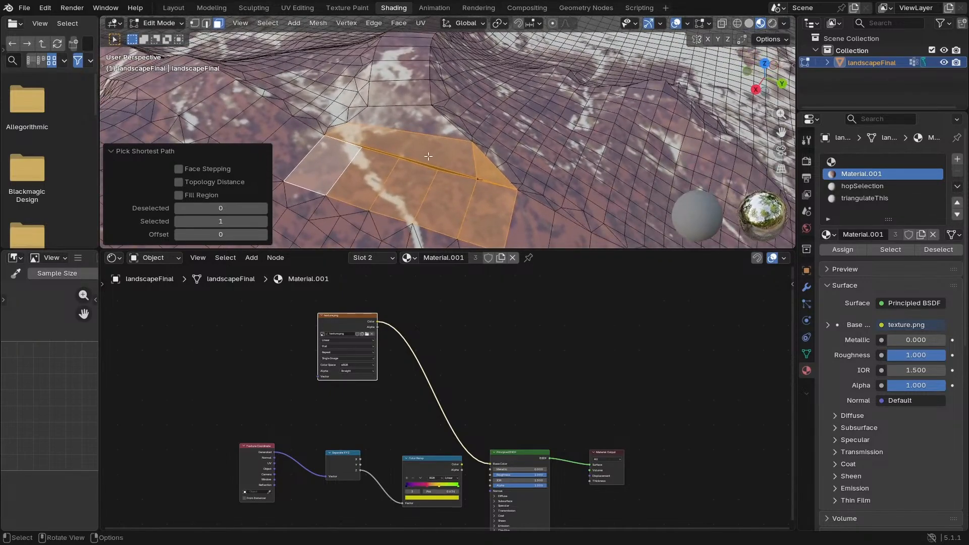
left_click(487, 175)
key("x")
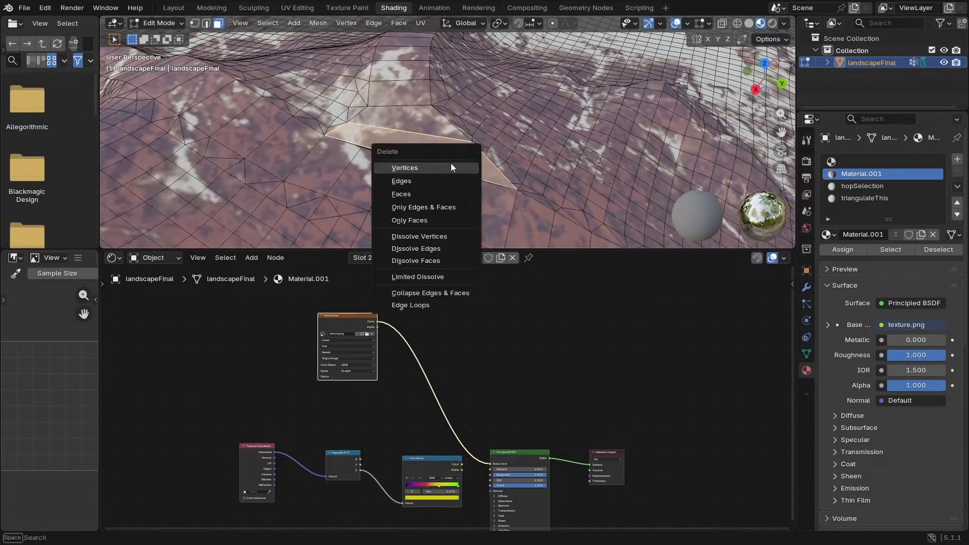
left_click(417, 189)
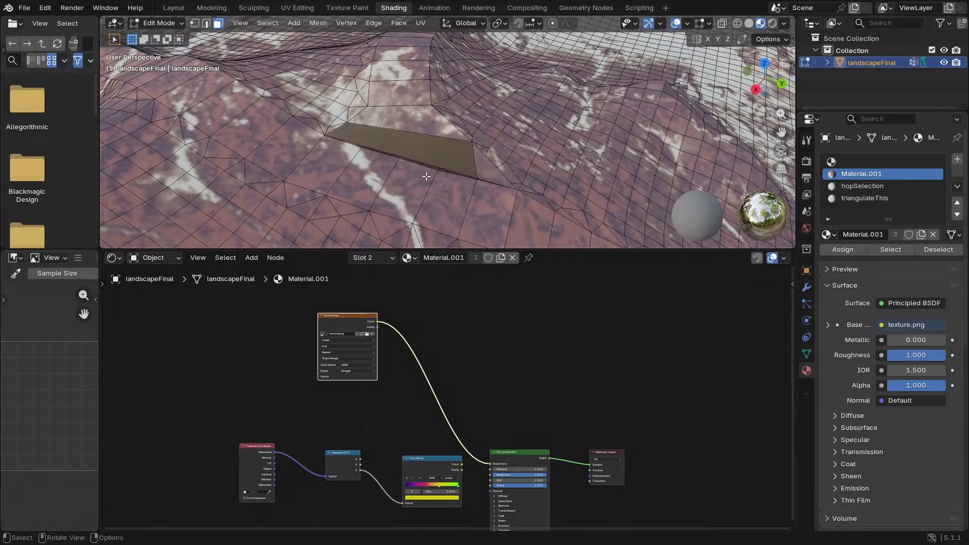
Delete the leftover sliver face at the corner of the hole beside the road
left_click(479, 170)
key("x")
left_click(480, 169)
middle_click_drag(474, 181, 422, 156)
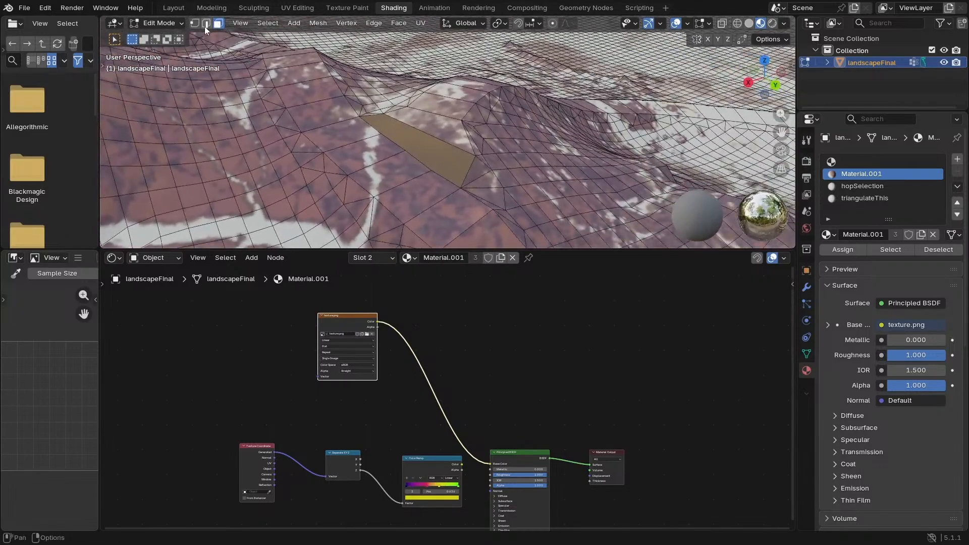
Select the hole's boundary edge loop, fill it with a face and triangulate the new face
left_click(451, 145, "alt")
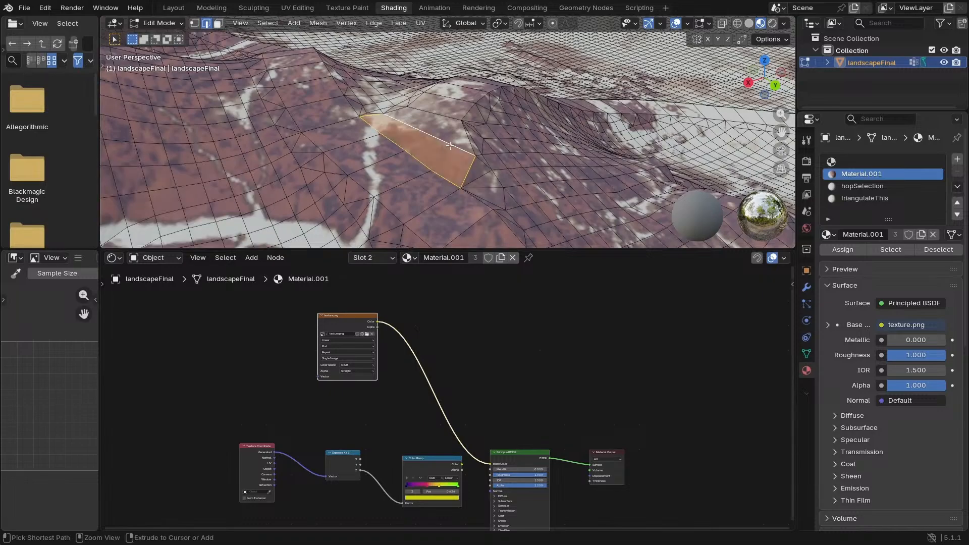
key("ctrl+t")
middle_click_drag(449, 145, 447, 259)
Switch to the Layout workspace and examine the textured landscape's road loops and mesh topology up close
left_click(173, 7)
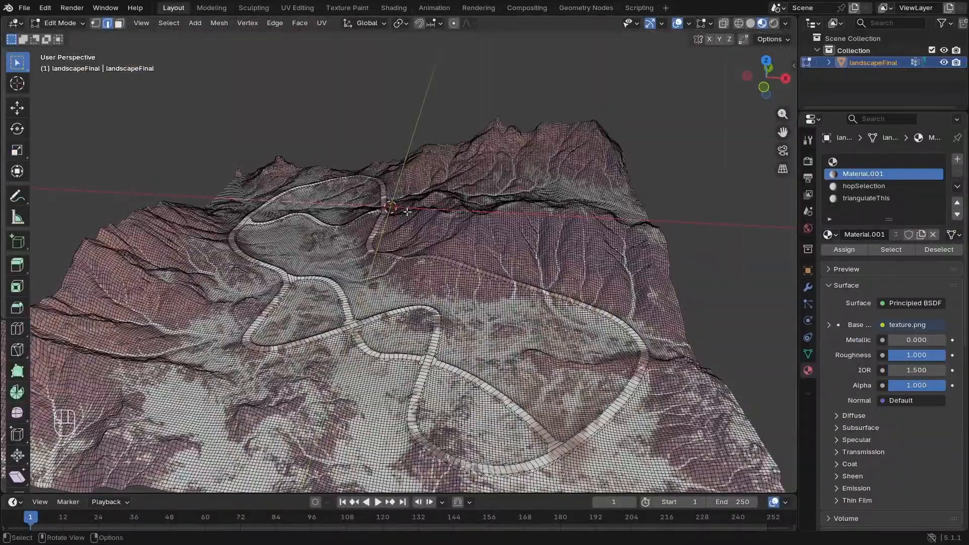
mouse_move(422, 302)
middle_mouse_down()
mouse_move(437, 298)
mouse_move(424, 302)
middle_mouse_up()
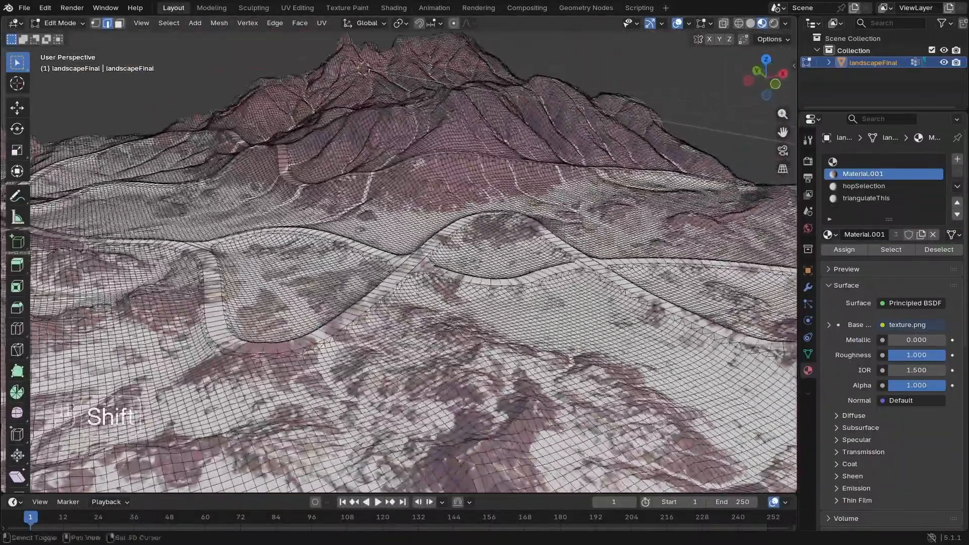
key("shift+b")
left_click_drag(421, 305, 534, 248)
scroll(534, 248, "down", 8)
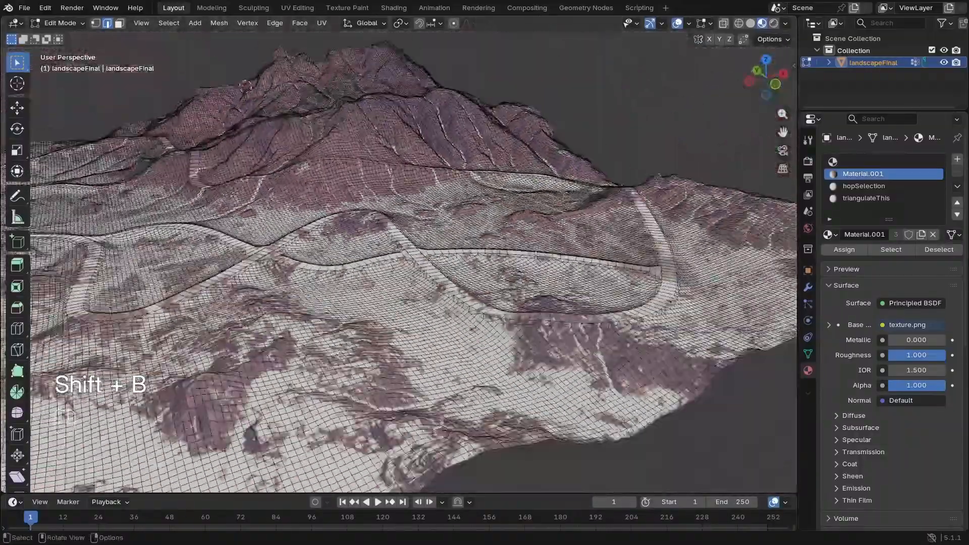
middle_click_drag(534, 248, 636, 275)
middle_click_drag(523, 216, 564, 221, "shift")
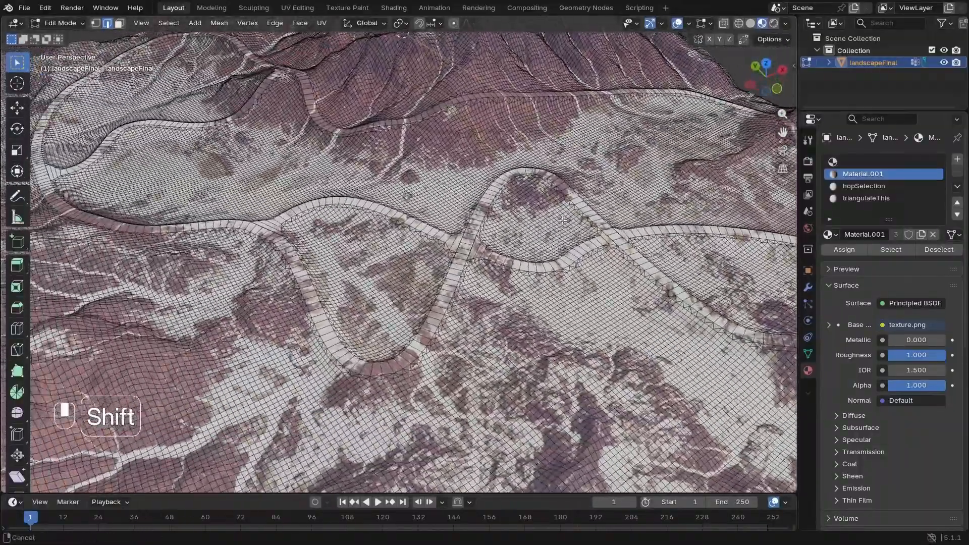
middle_click_drag(436, 176, 234, 162, "shift")
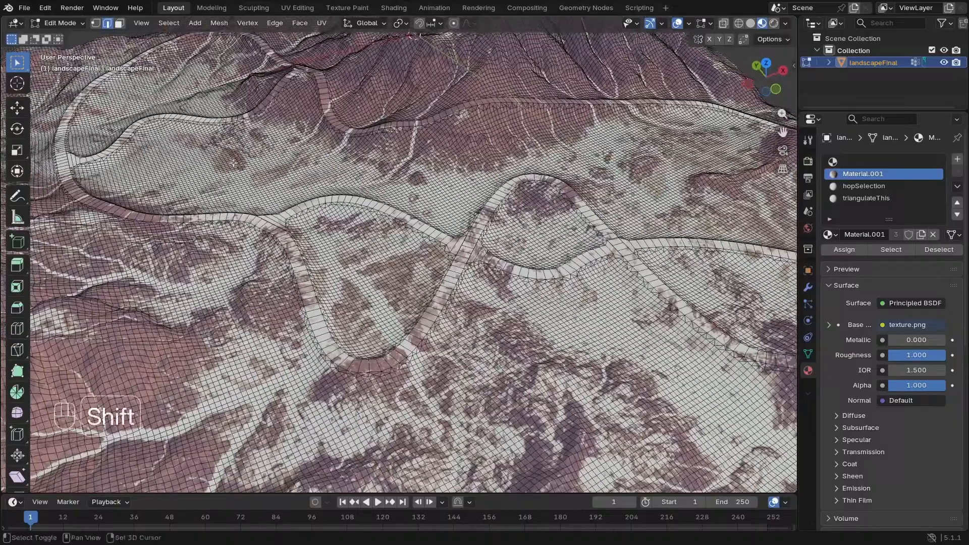
left_click_drag(481, 83, 508, 97)
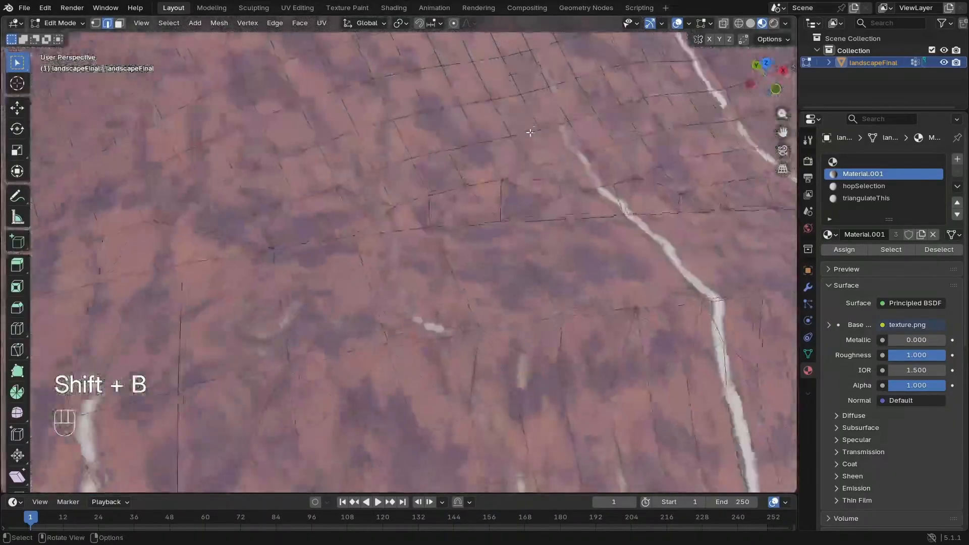
scroll(478, 262, "down", 3)
Select a road face on the hillside and move it along Z with proportional editing at about 21 m size
middle_click_drag(535, 384, 439, 306)
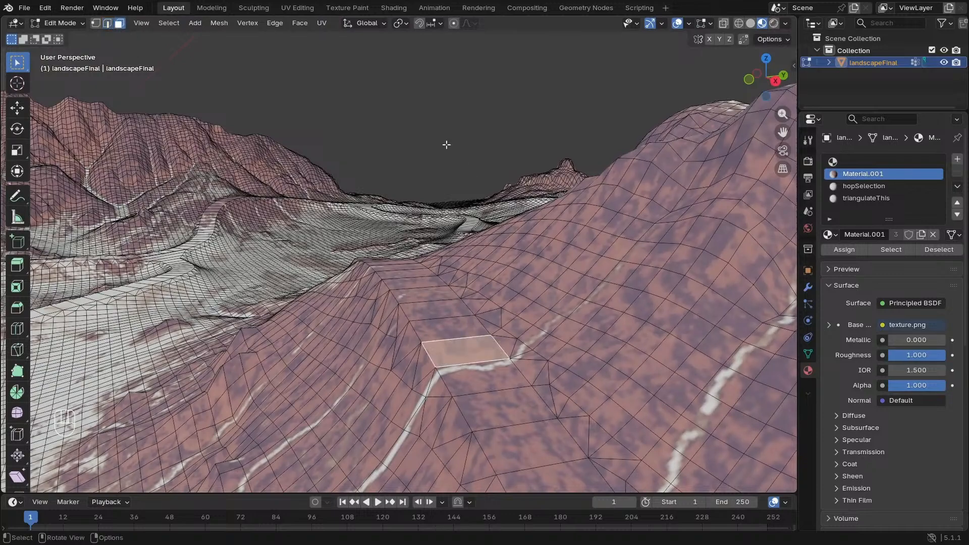
key("g")
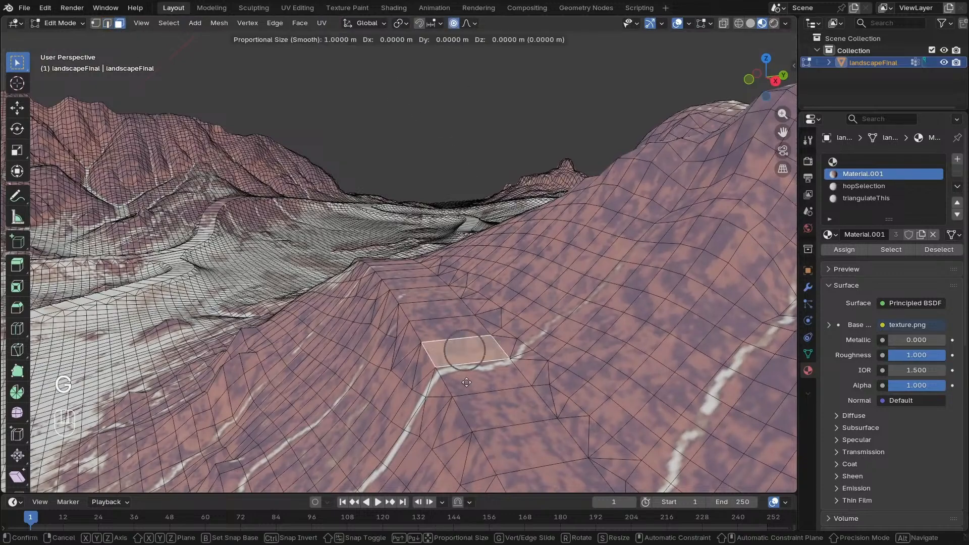
key("z")
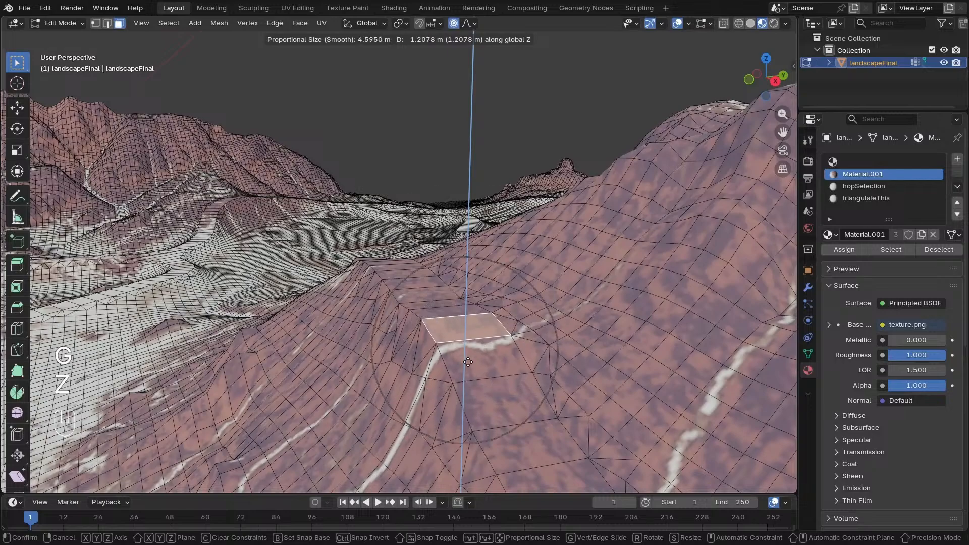
scroll(472, 399, "down", 6)
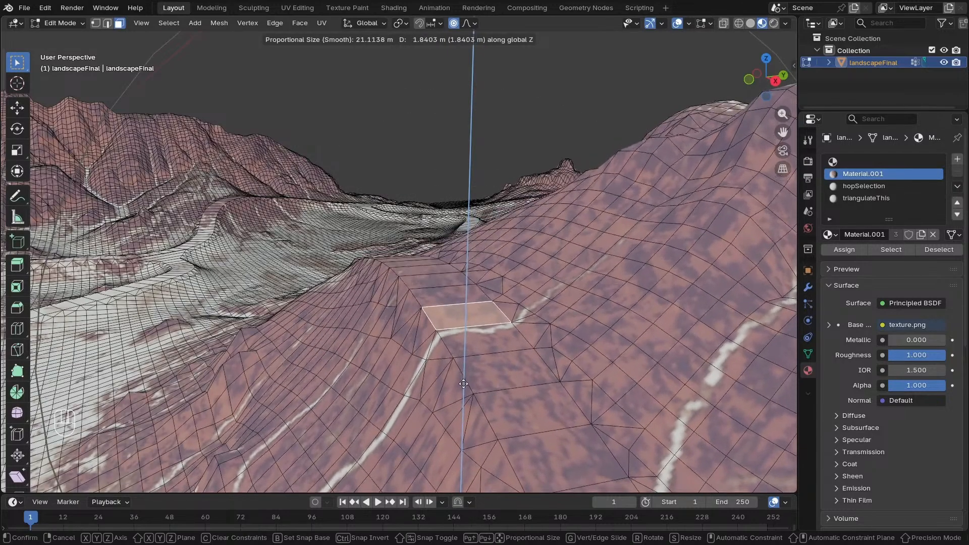
left_click(479, 440)
Select the road's connected face loops around the whole track and inspect the selection along its course
middle_click_drag(478, 440, 482, 207)
left_click(413, 278, "alt+shift")
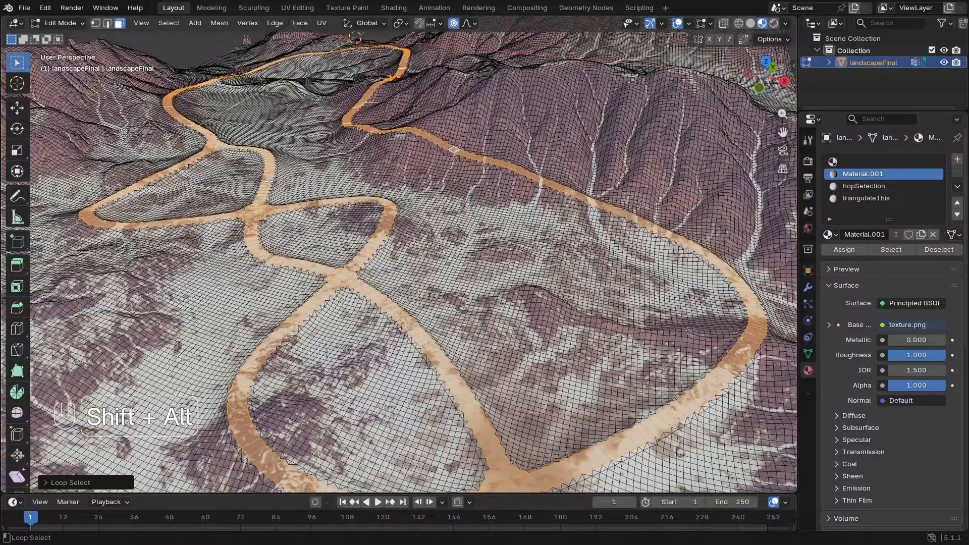
middle_click_drag(319, 268, 455, 283)
scroll(353, 255, "down", 2)
left_click_drag(597, 219, 653, 286)
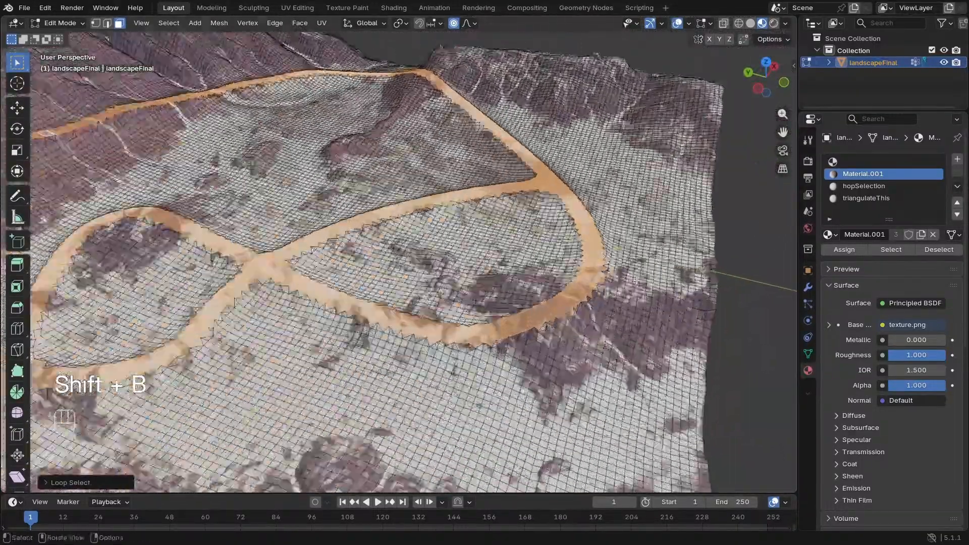
middle_click_drag(555, 394, 586, 348)
middle_click_drag(585, 348, 438, 344, "shift")
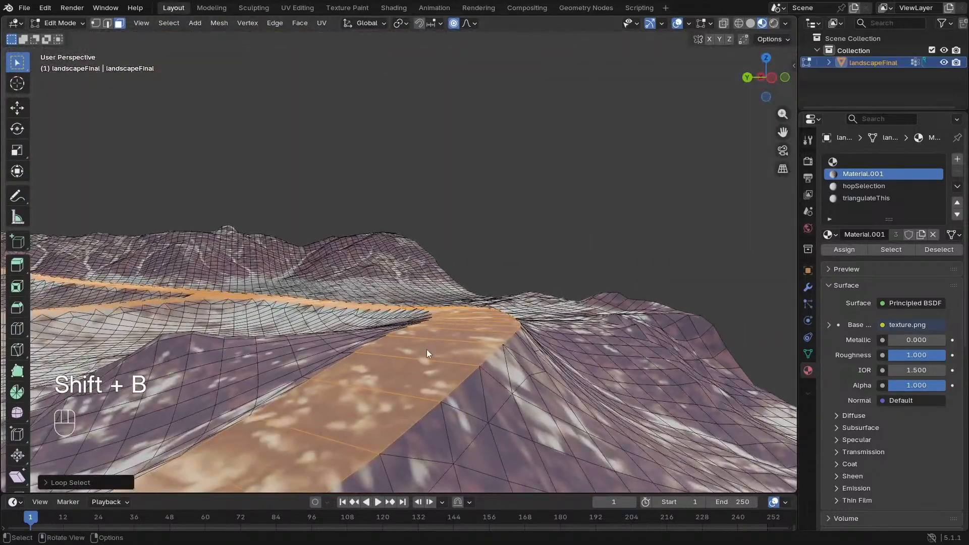
Clear the mesh selection and switch the viewport to solid shading to review the whole road network
key("Tab")
key("Tab")
key("a")
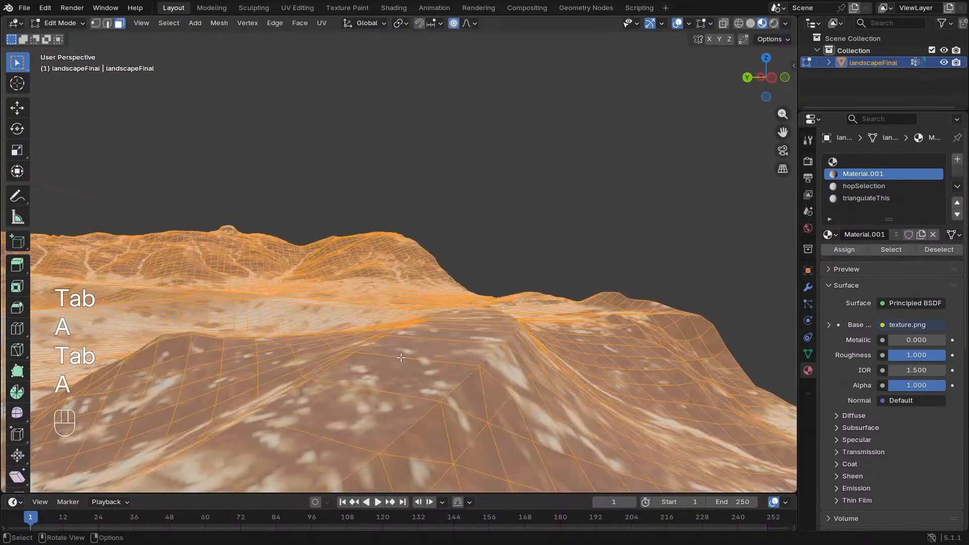
key("a")
middle_click_drag(404, 355, 421, 372)
left_click(751, 23)
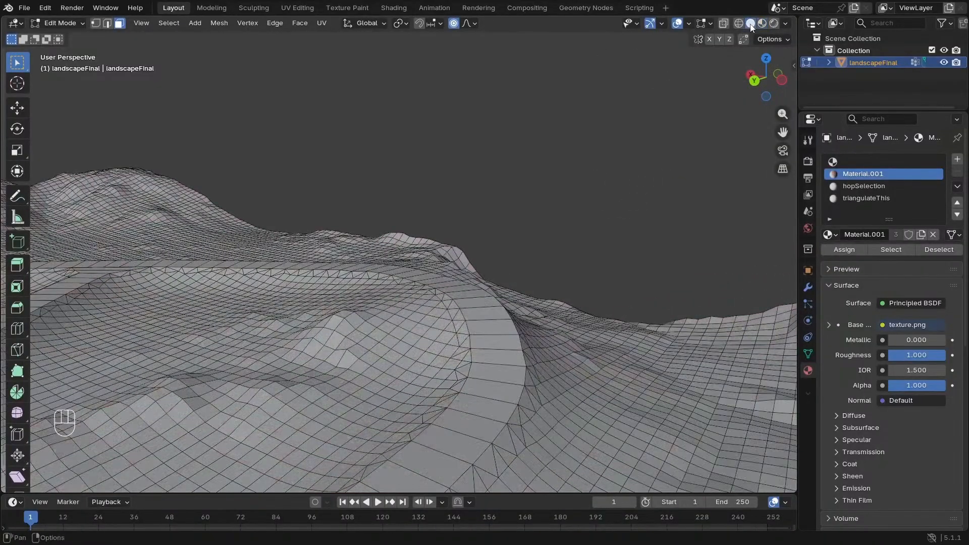
scroll(496, 306, "down", 5)
middle_click_drag(495, 306, 729, 301)
scroll(439, 249, "down", 4)
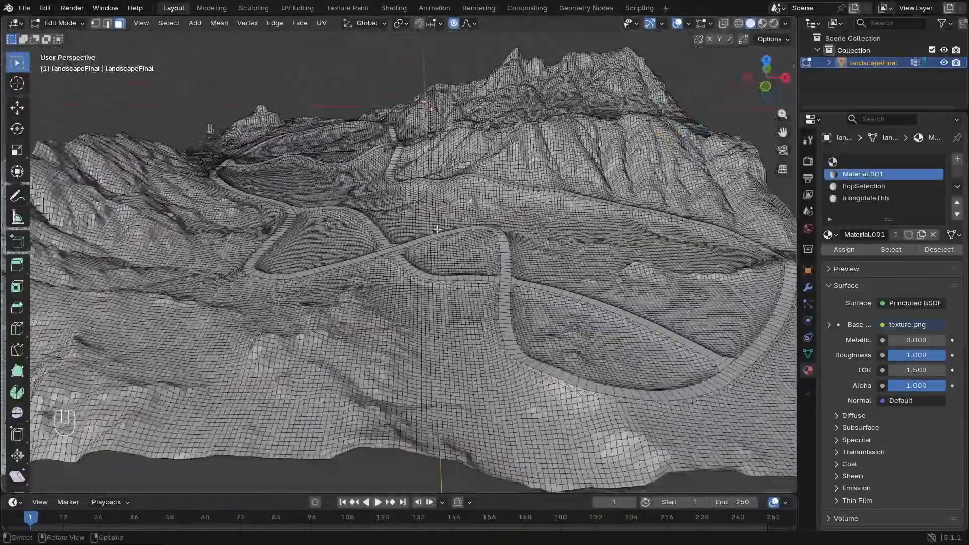
middle_click_drag(439, 250, 571, 299)
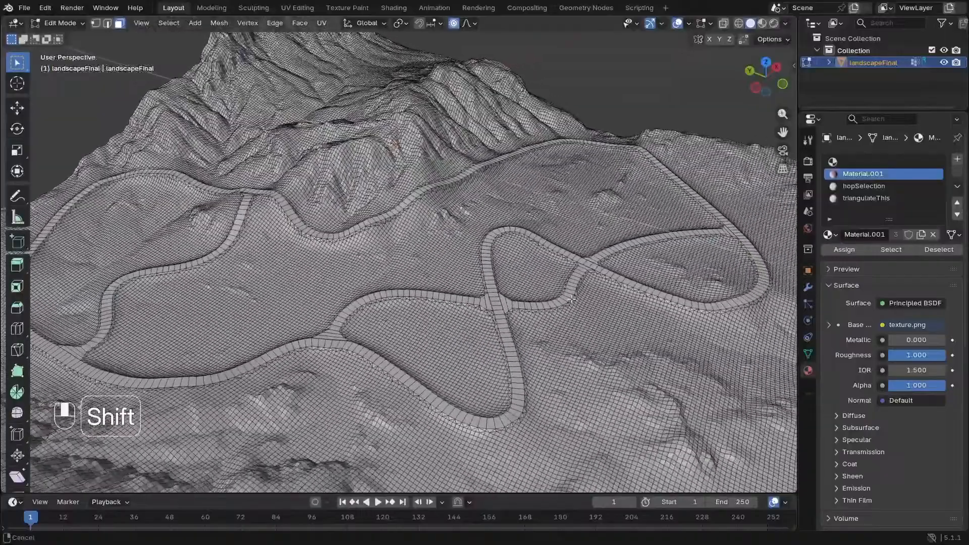